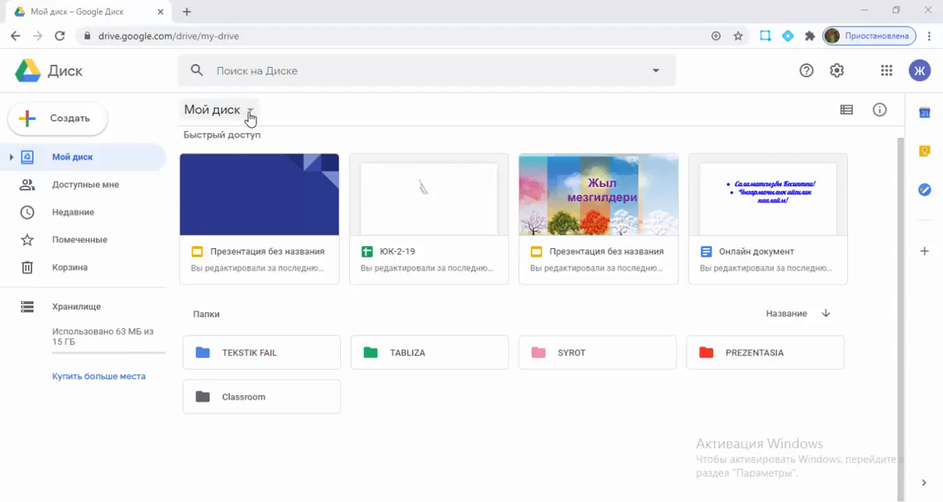
Step: Create a blank Google Forms form in My Drive
left_click(249, 116)
mouse_move(259, 307)
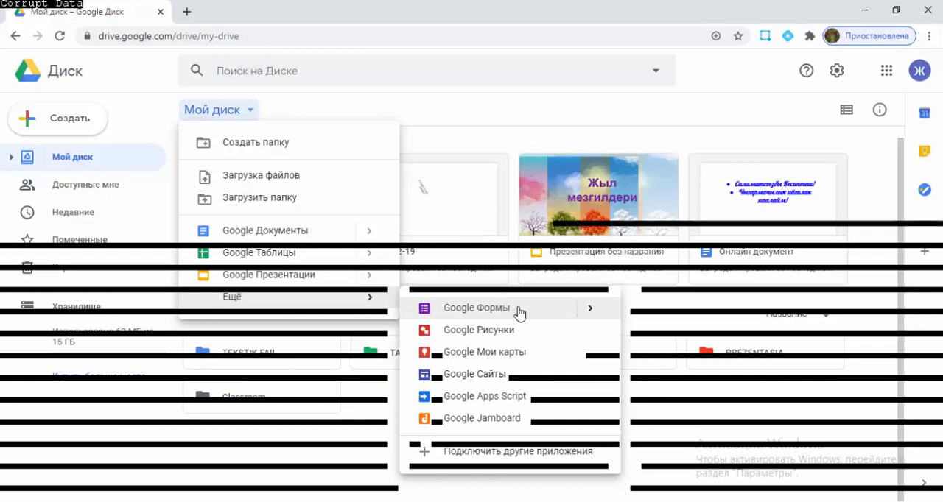
mouse_move(599, 316)
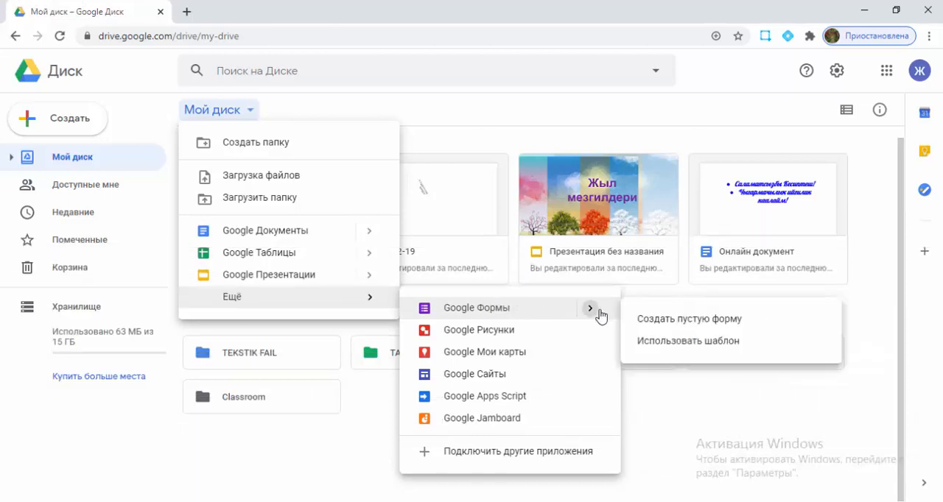
left_click(655, 329)
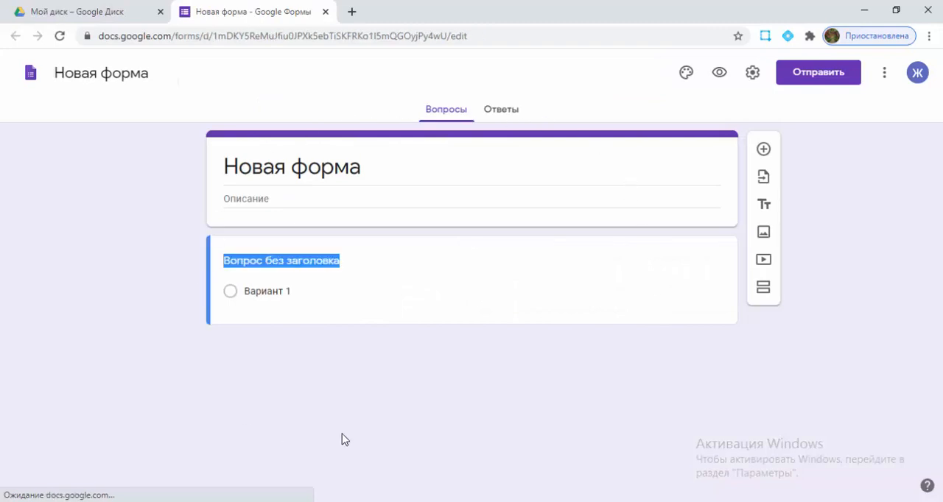
left_click(480, 330)
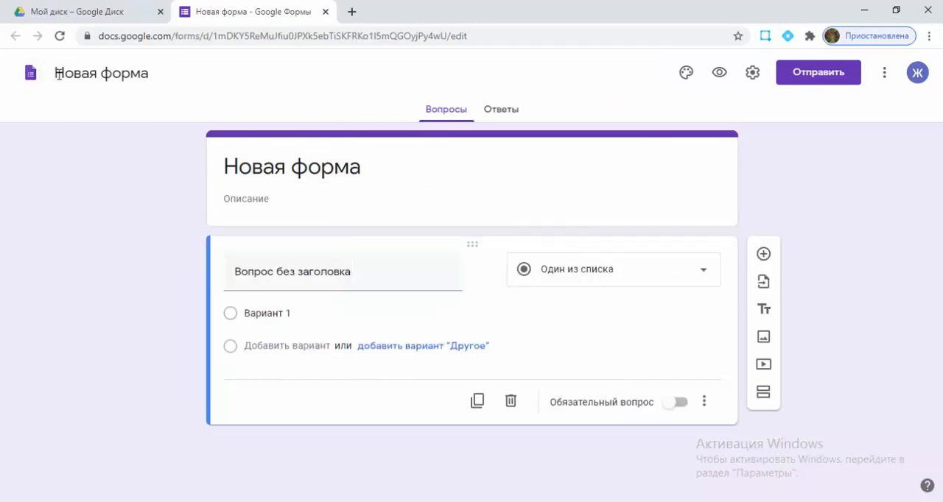
Step: Name the form "Онлайн окуу боюнча анкета" and apply that name as its title
left_click(57, 74)
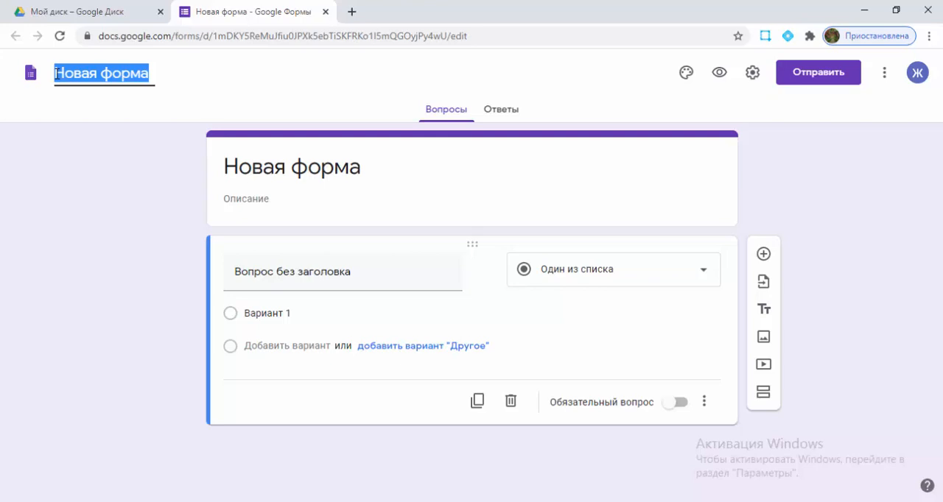
key("BackSpace")
type("Онлайн ")
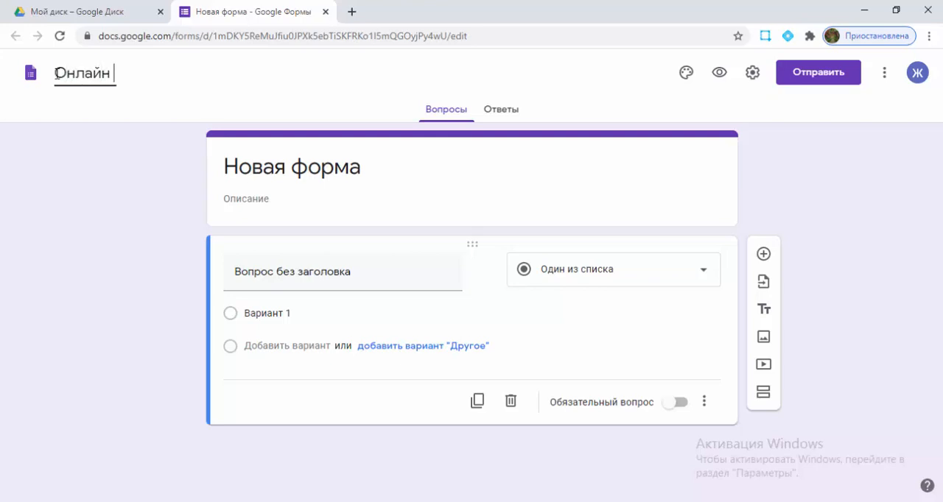
type("окуу б")
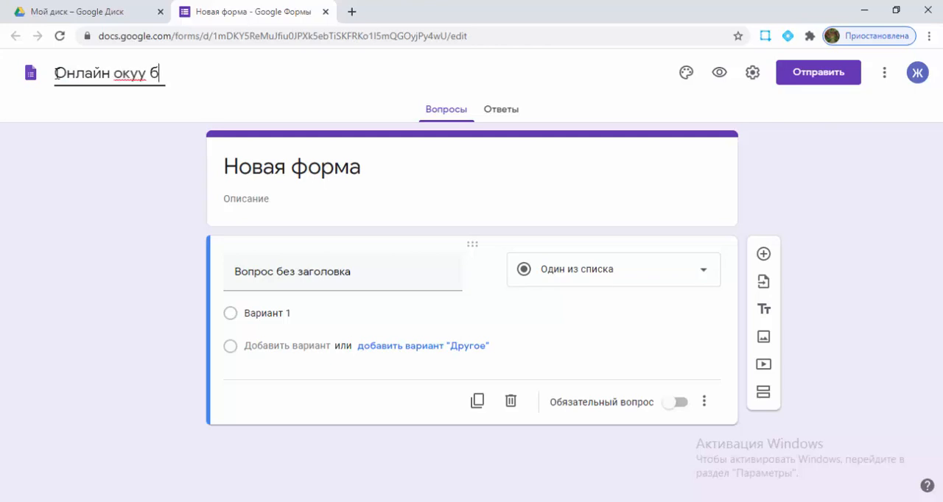
type("оюнча анкета")
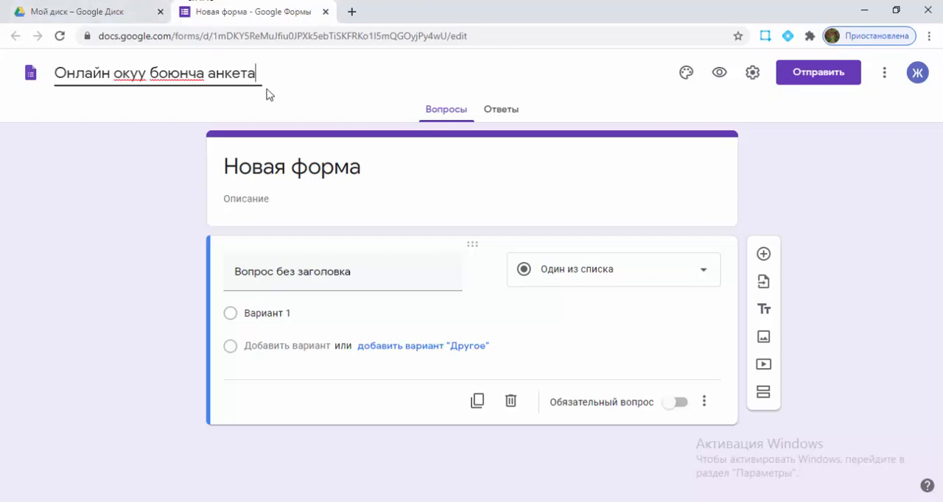
left_click(267, 169)
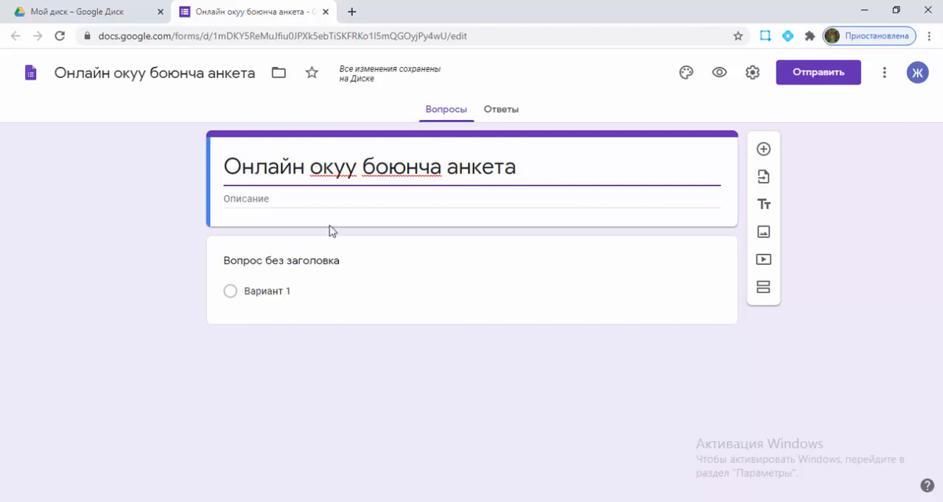
Step: Copy the introductory paragraph starting "Урматтуу студенттер" from Документ1 in Microsoft Word and paste it into the form's description
left_click(227, 202)
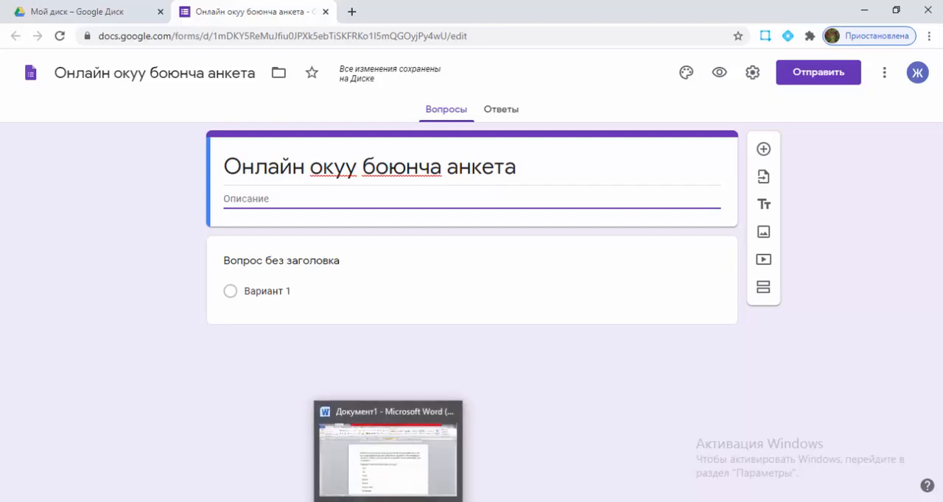
left_click(388, 501)
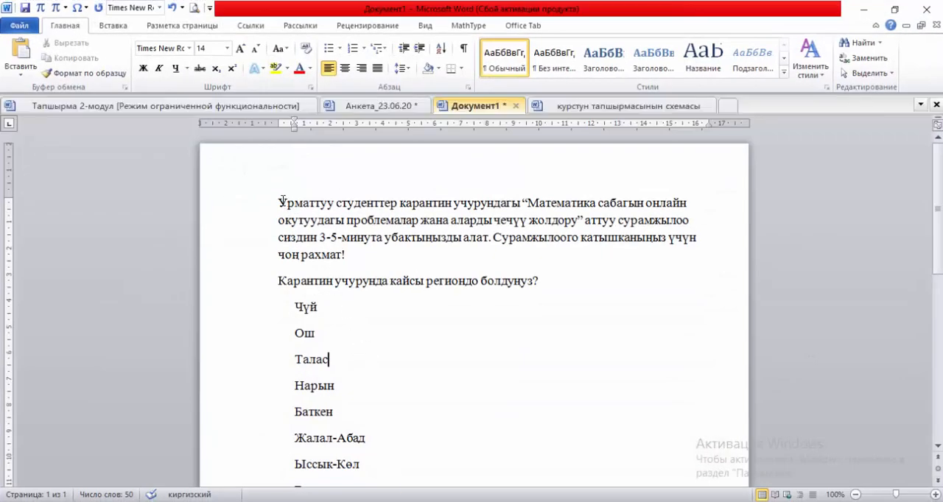
left_click_drag(279, 201, 429, 257)
key("ctrl+c")
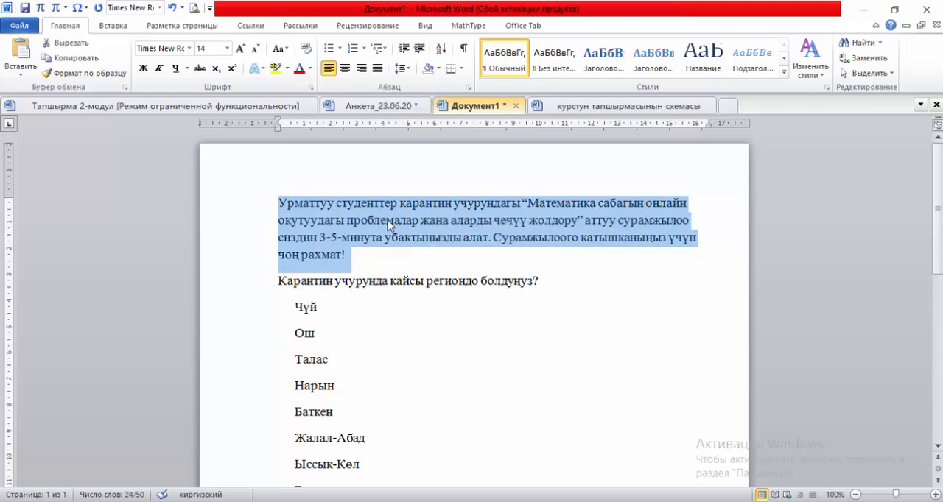
right_click(388, 218)
left_click(434, 244)
left_click(287, 450)
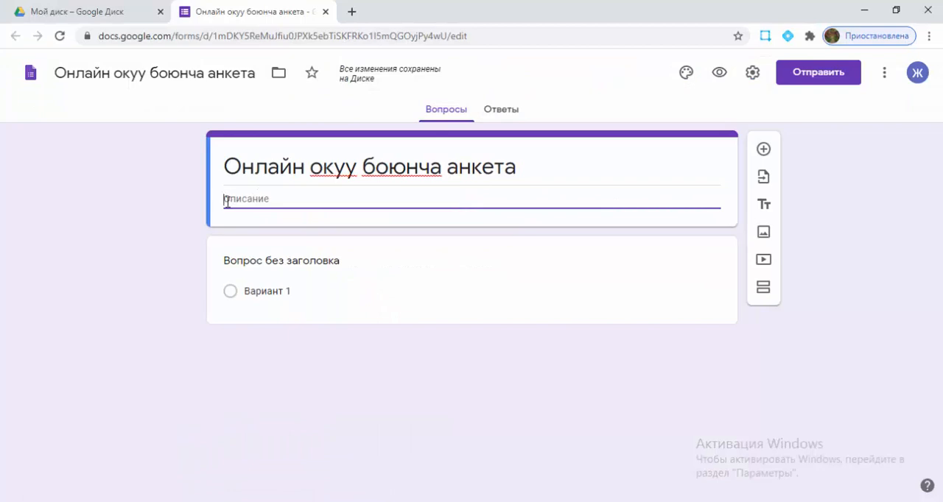
key("ctrl+v")
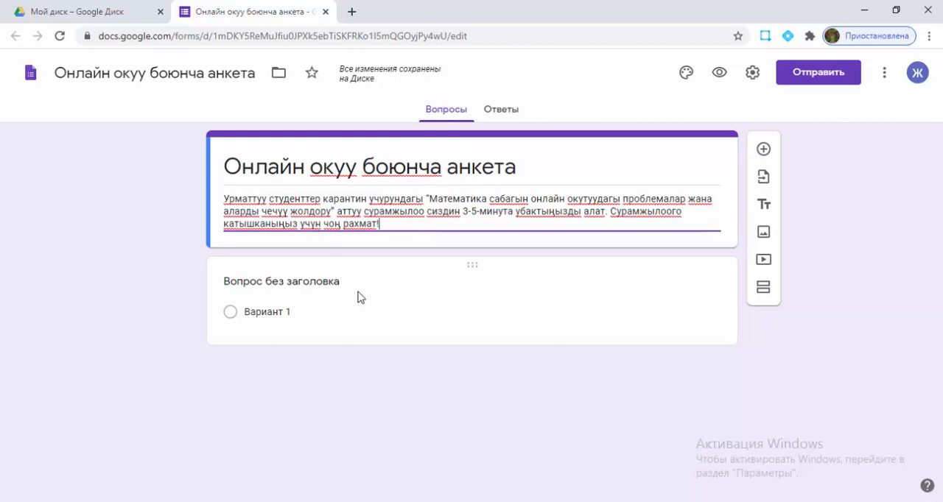
Step: Replace the first question's title with "Фамилия жана атынызды жазыңыз"
left_click(272, 280)
type("Ф.И.О. жазы")
left_click_drag(238, 293, 321, 303)
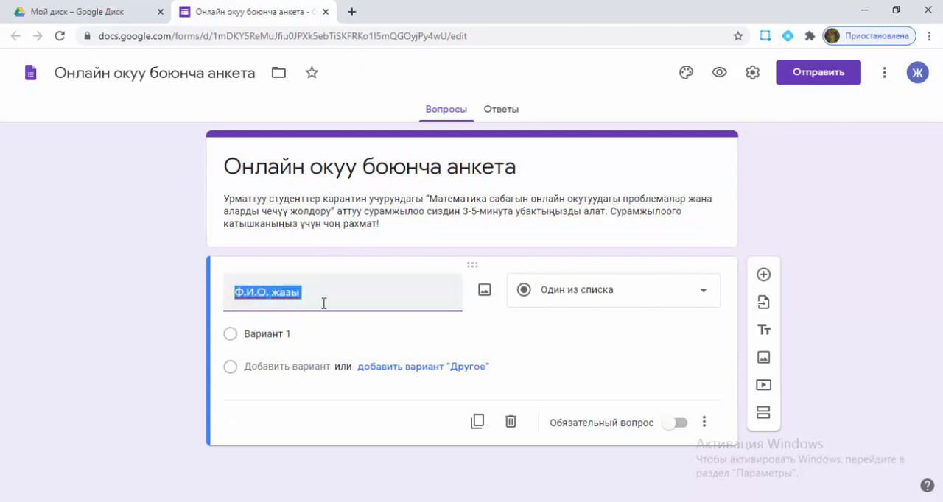
type("А")
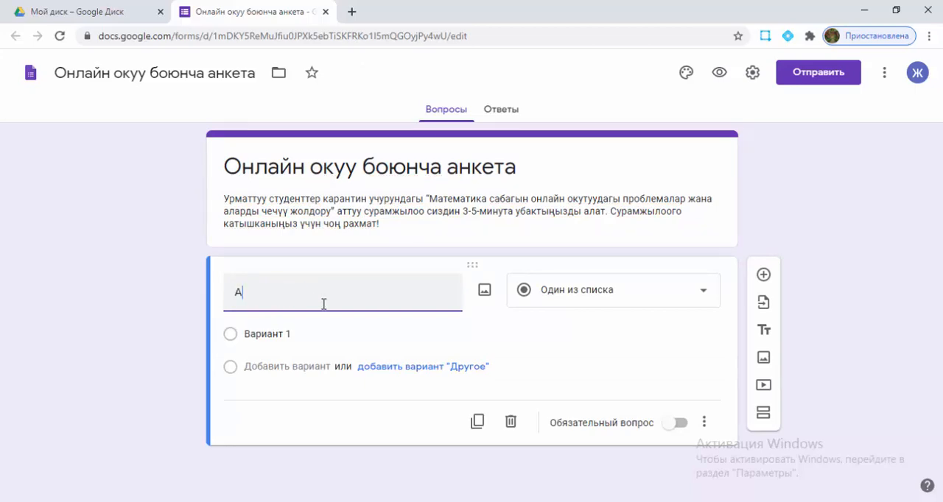
key("BackSpace")
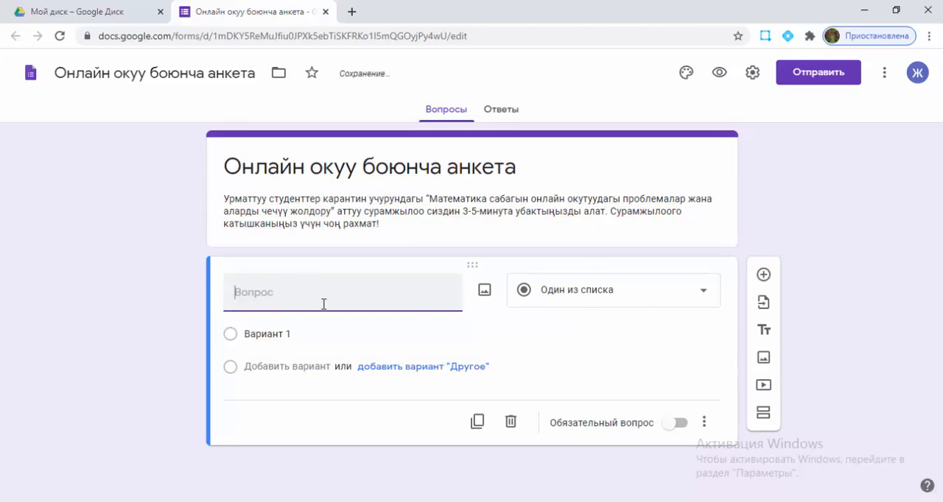
type("Фамилия жана ат")
type("ынызд")
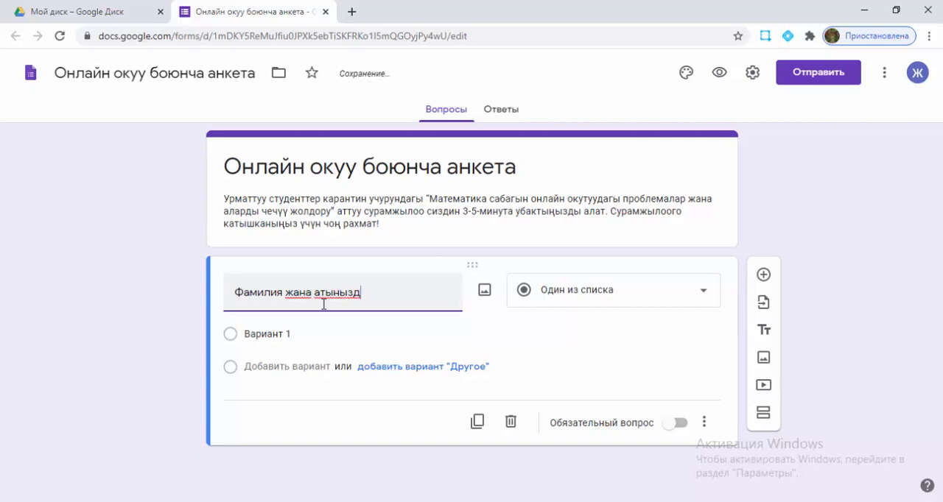
type("ы жазыңыз")
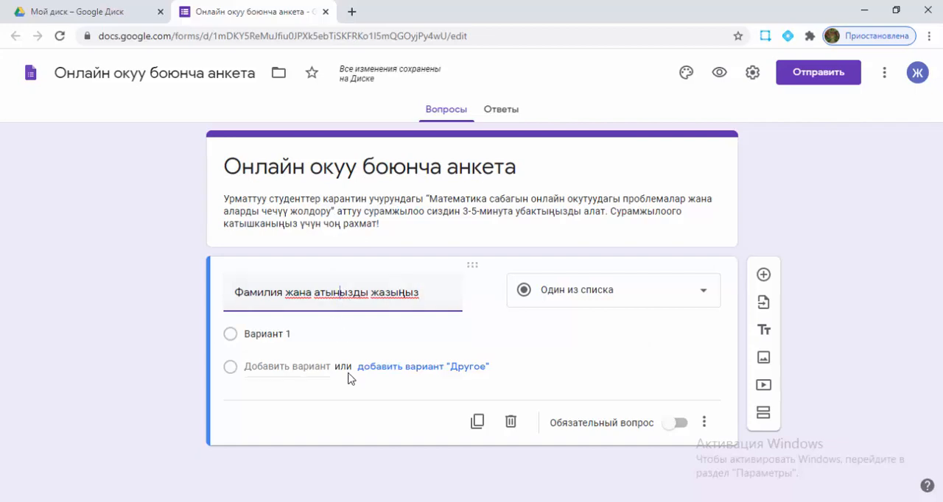
Step: Correct the spelling to "атыңызды" in the first question's title and set its answer type to Текст (строка)
key("BackSpace")
type("н")
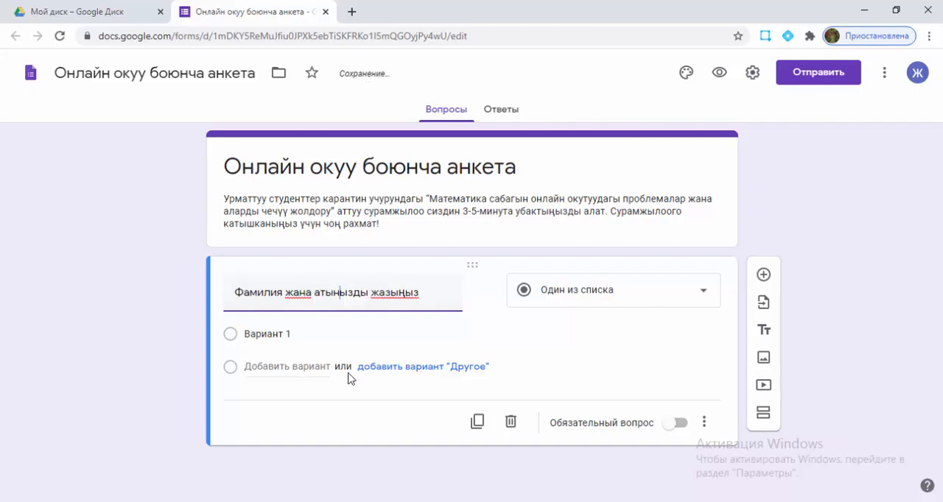
key("BackSpace")
type("ң")
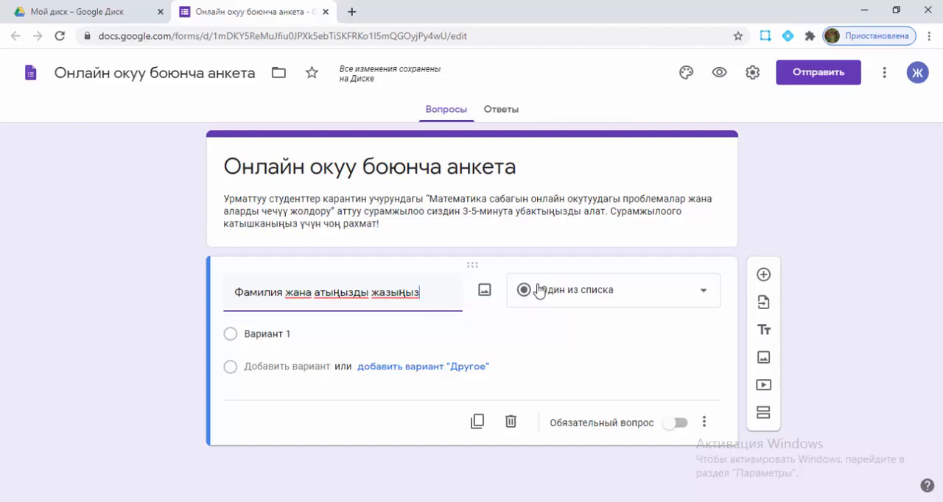
left_click(702, 298)
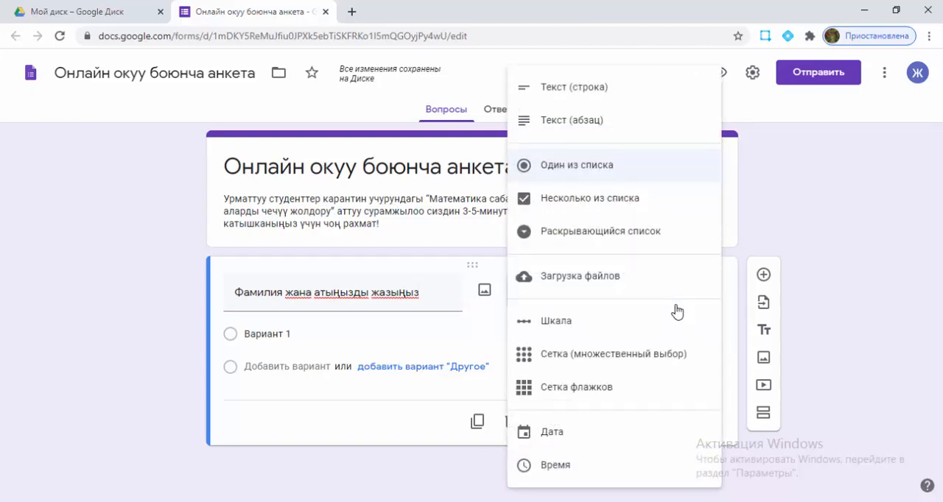
left_click(617, 98)
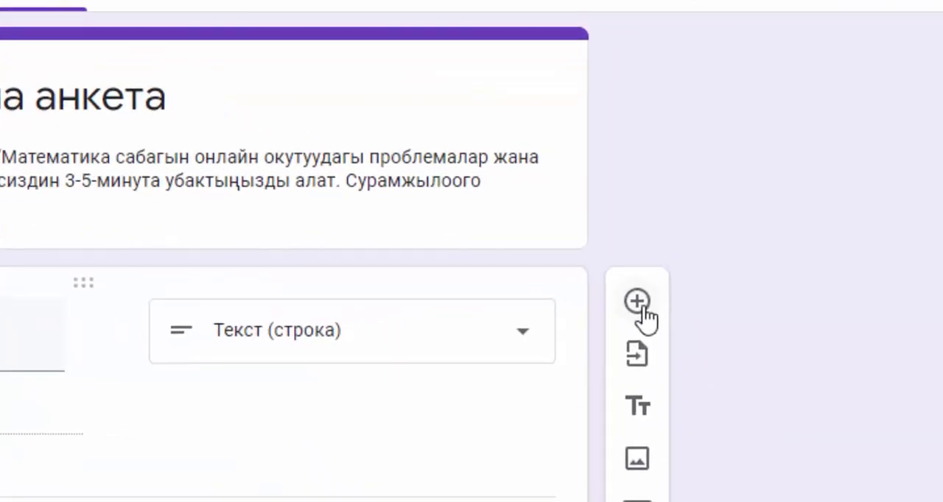
Step: Add a second question titled "Группаңызды жазыңыз" with the answer type Текст (строка)
left_click(554, 321)
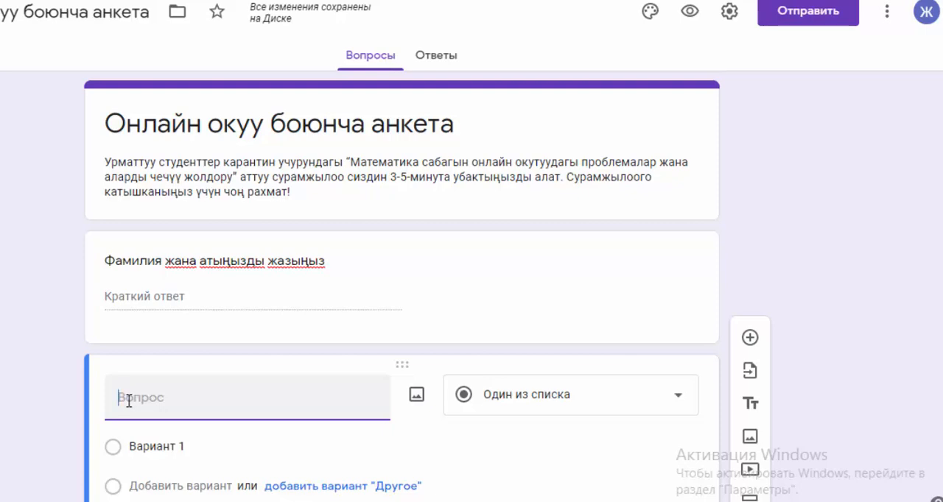
type("Группа")
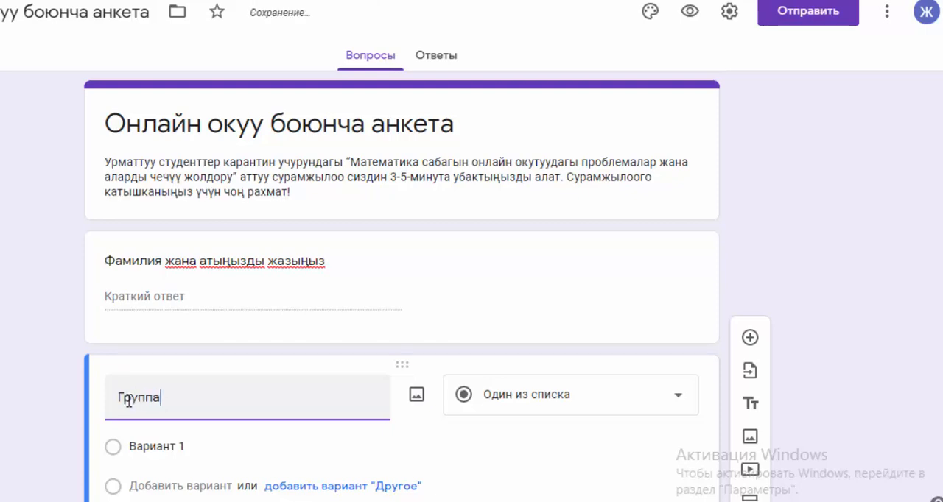
type("ңызды жазы")
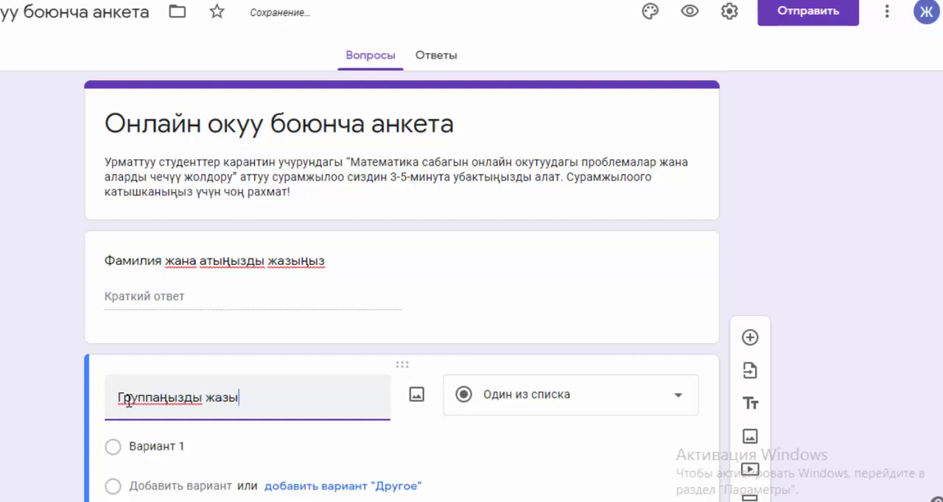
type("ңыщ")
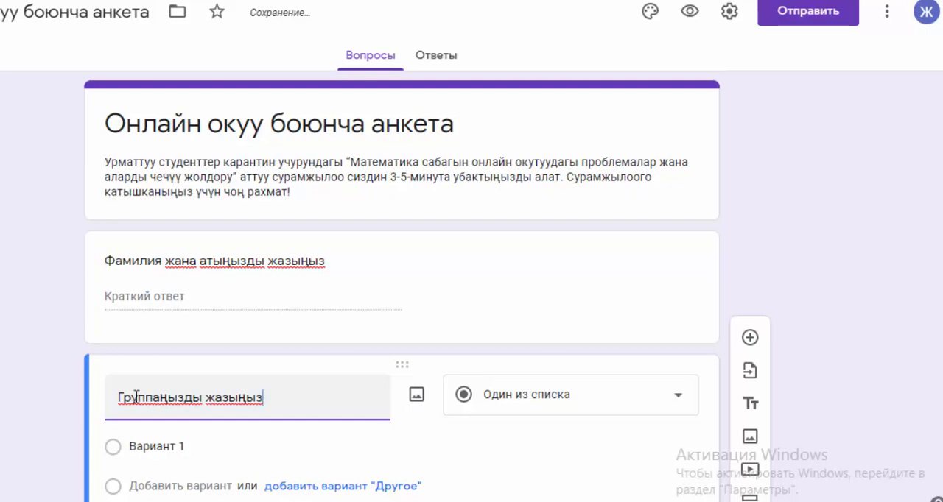
left_click(679, 403)
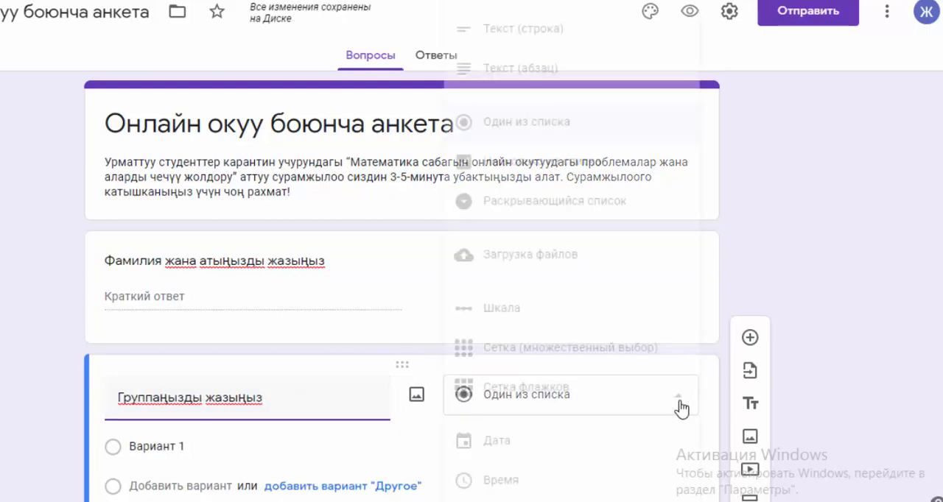
left_click(609, 41)
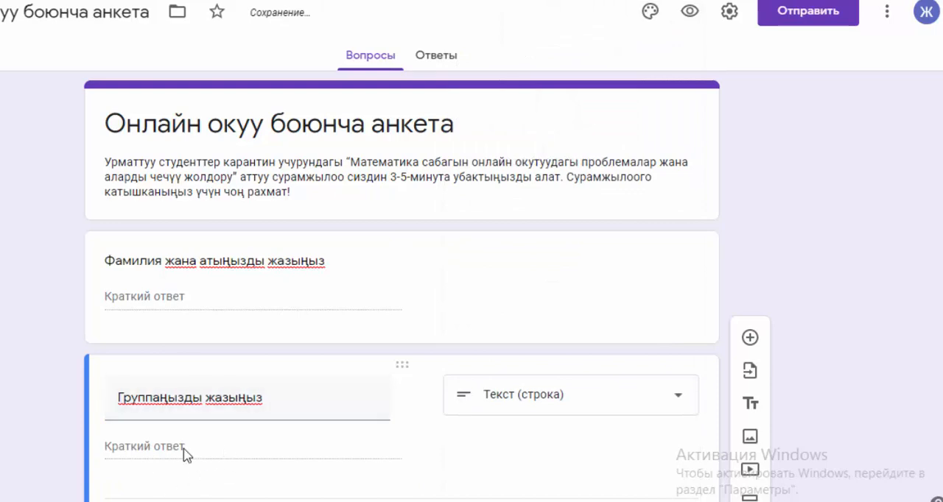
Step: Add a new section after the "Группаңызды жазыңыз" question
scroll(248, 454, "down", 1)
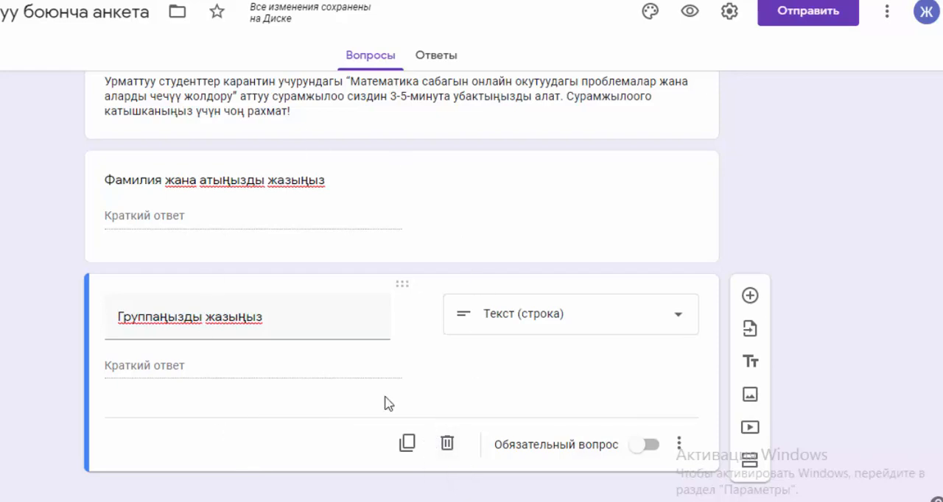
scroll(442, 411, "up", 1)
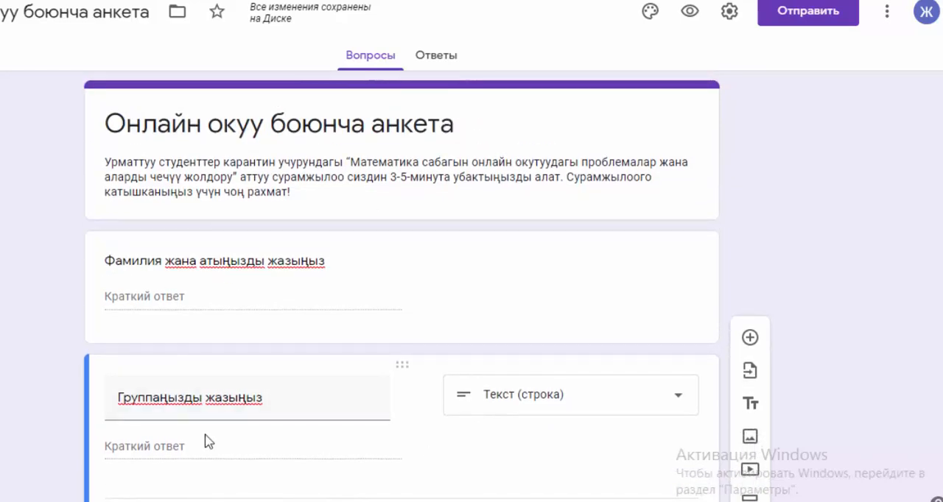
scroll(317, 430, "down", 1)
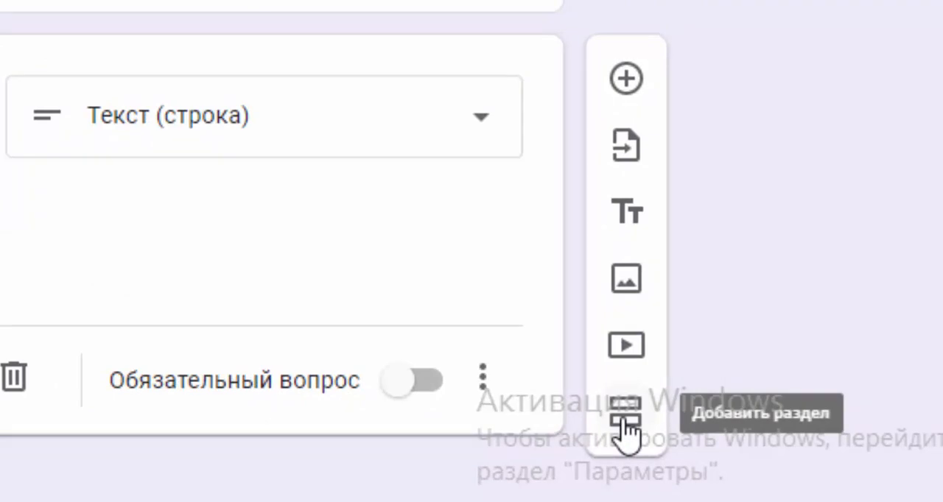
left_click(625, 424)
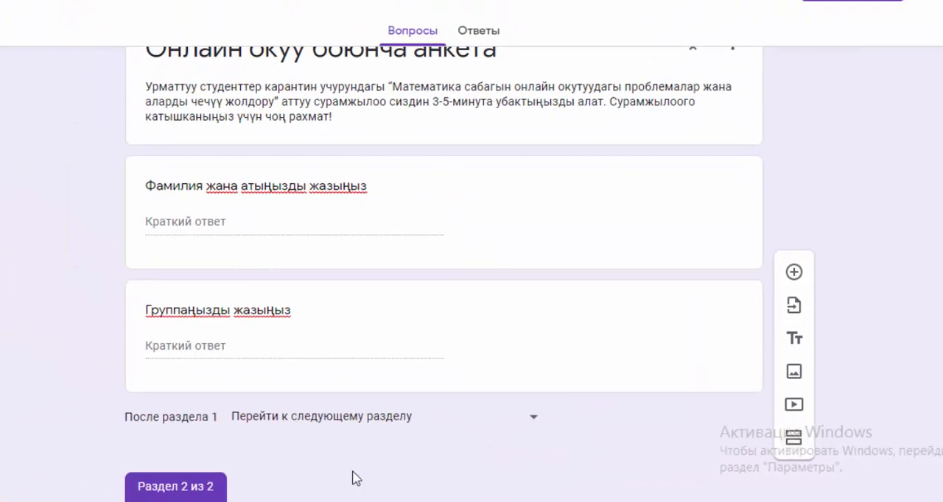
Step: Replace the title of section 2 with "Сурамжылоо"
scroll(379, 426, "down", 2)
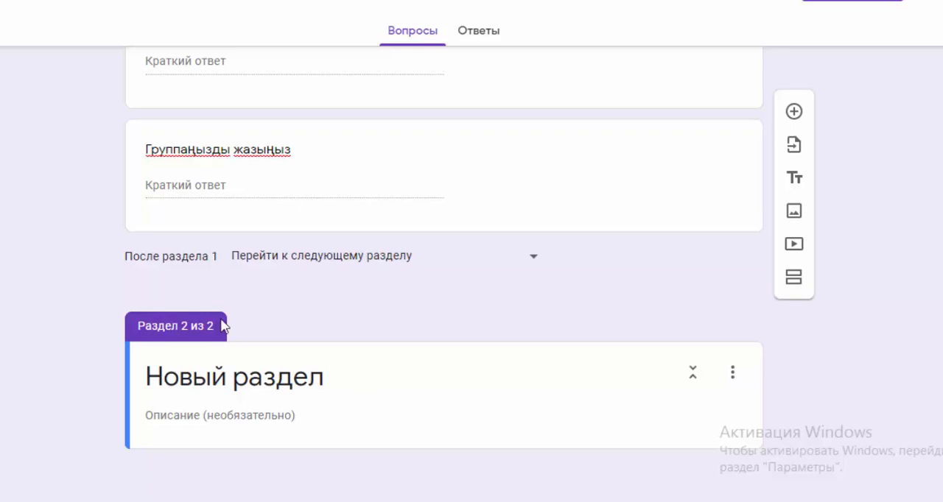
left_click(156, 384)
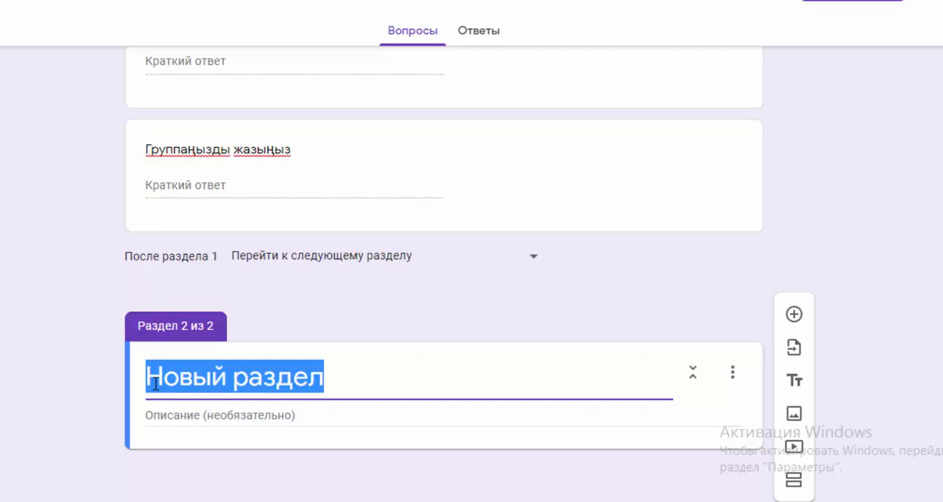
type("А")
key("BackSpace")
type("С")
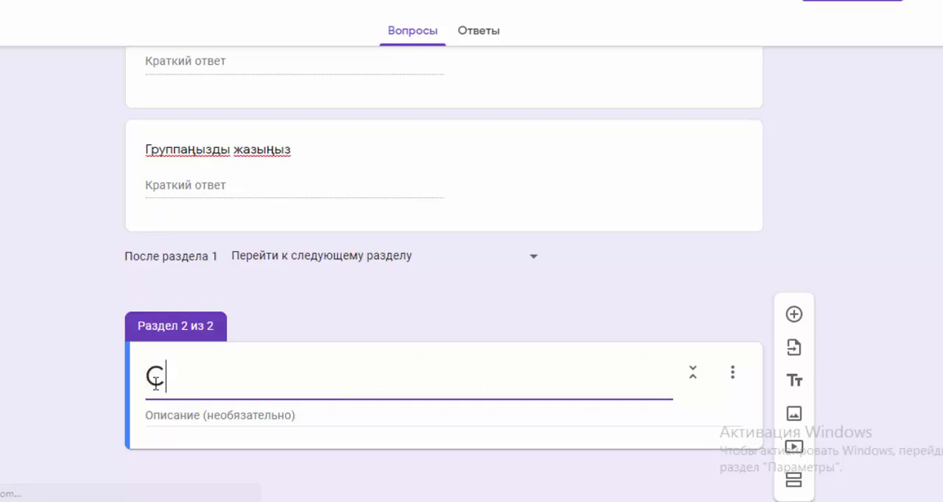
type("урам")
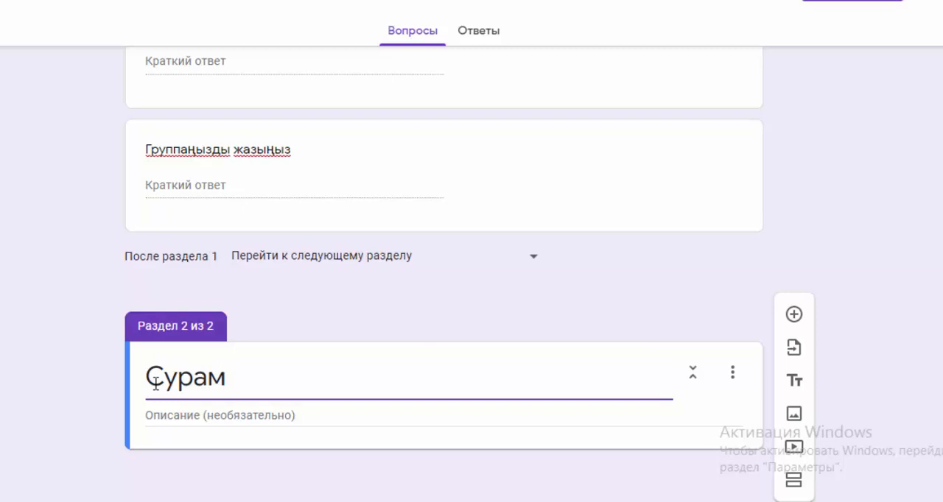
type("жылоо")
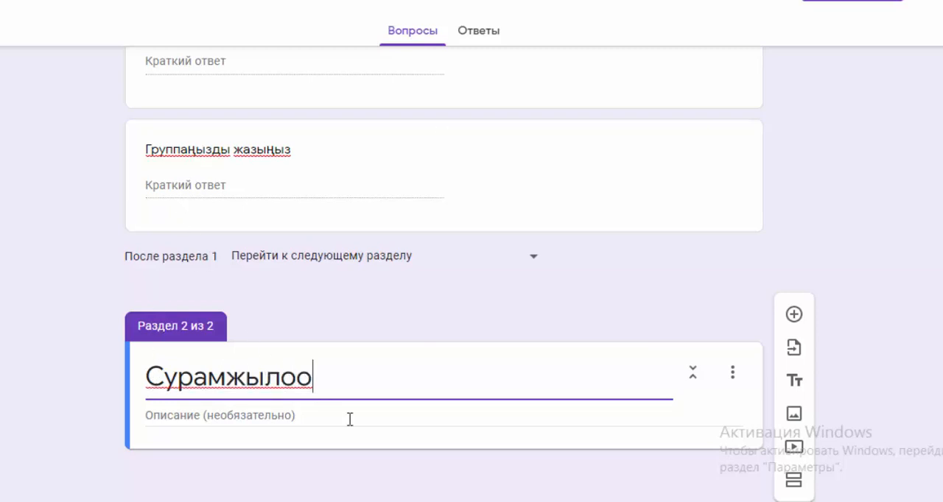
Step: Copy the whole description text of section 1 into the description of the "Сурамжылоо" section
left_click(191, 418)
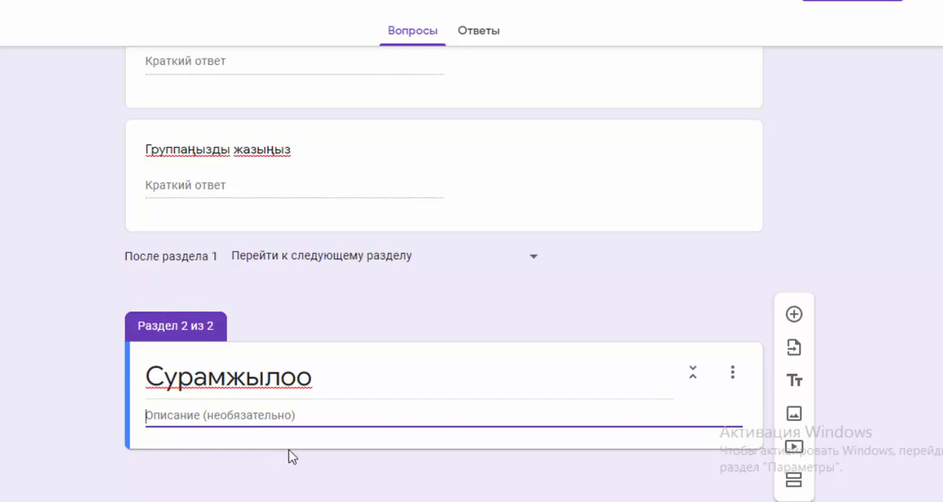
scroll(289, 457, "up", 3)
scroll(289, 457, "down", 1)
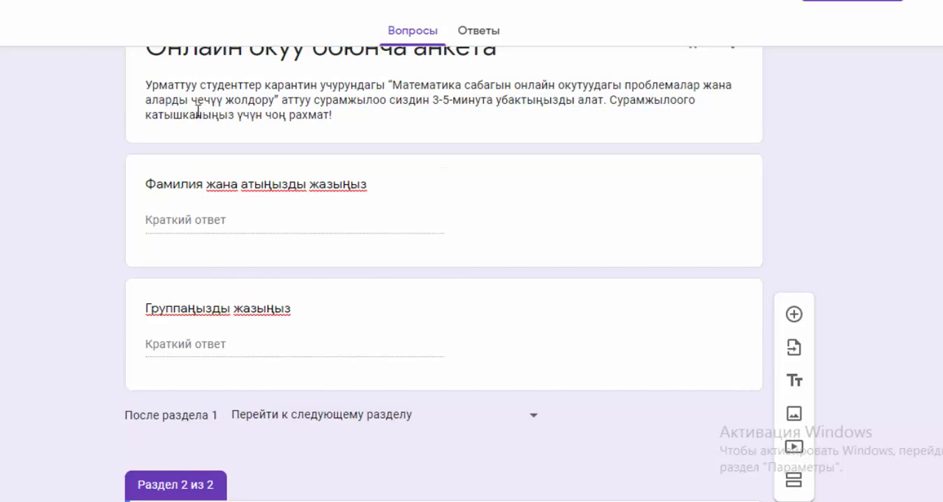
scroll(198, 112, "up", 1)
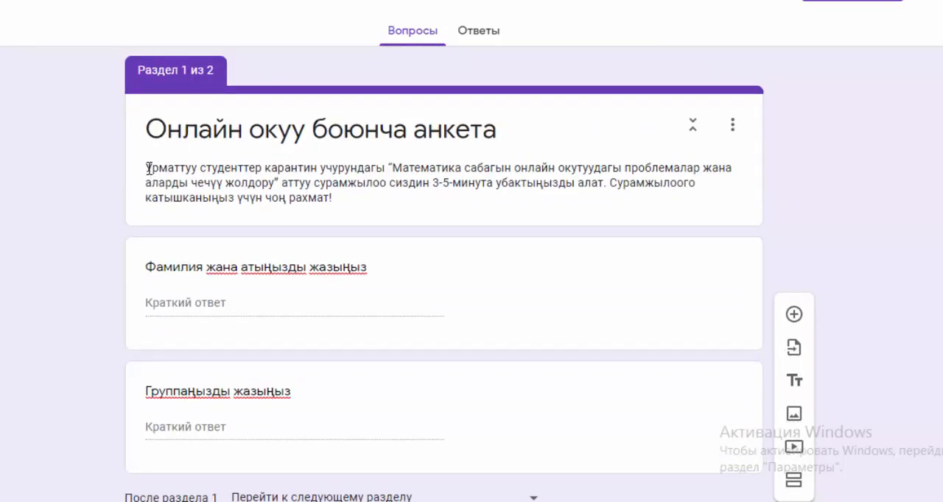
left_click_drag(148, 168, 355, 196)
key("ctrl+c")
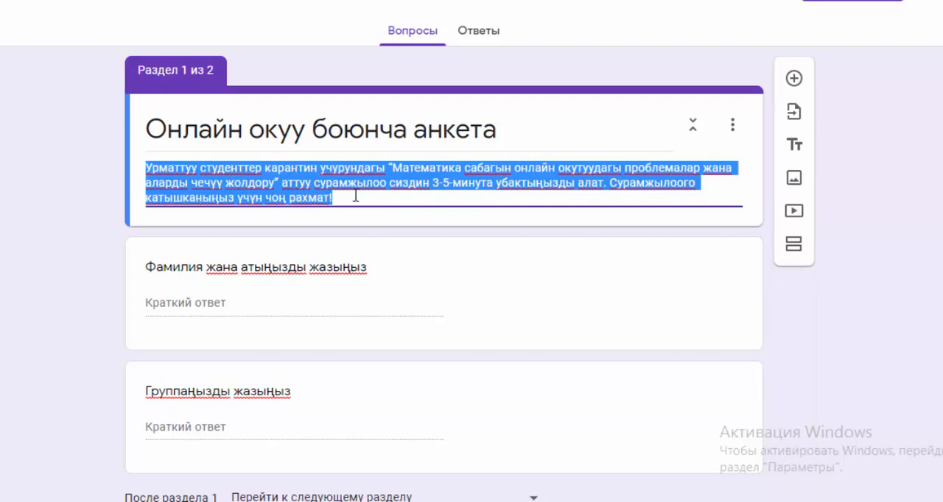
right_click(308, 167)
left_click(353, 181)
scroll(301, 246, "down", 3)
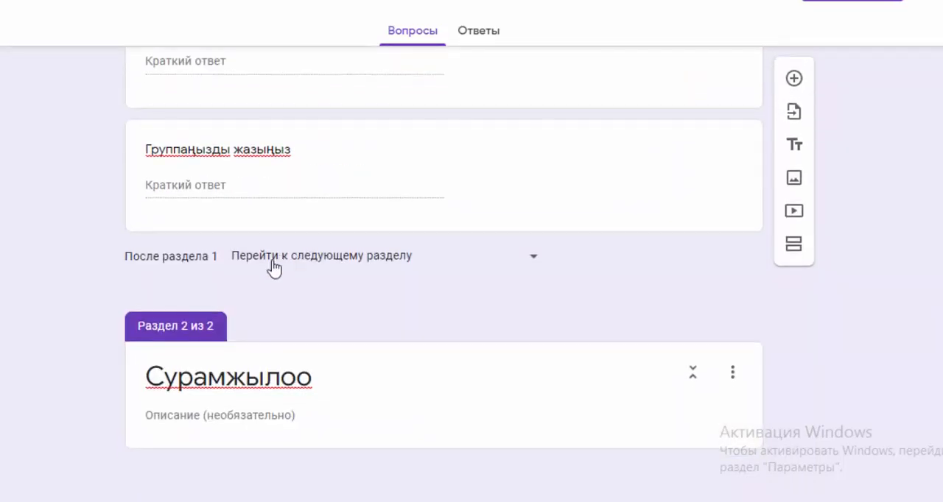
left_click(151, 417)
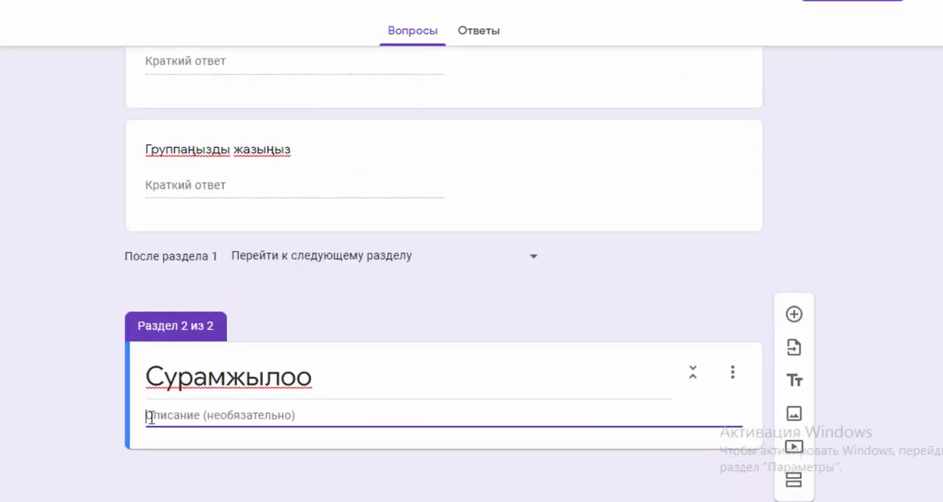
key("ctrl+v")
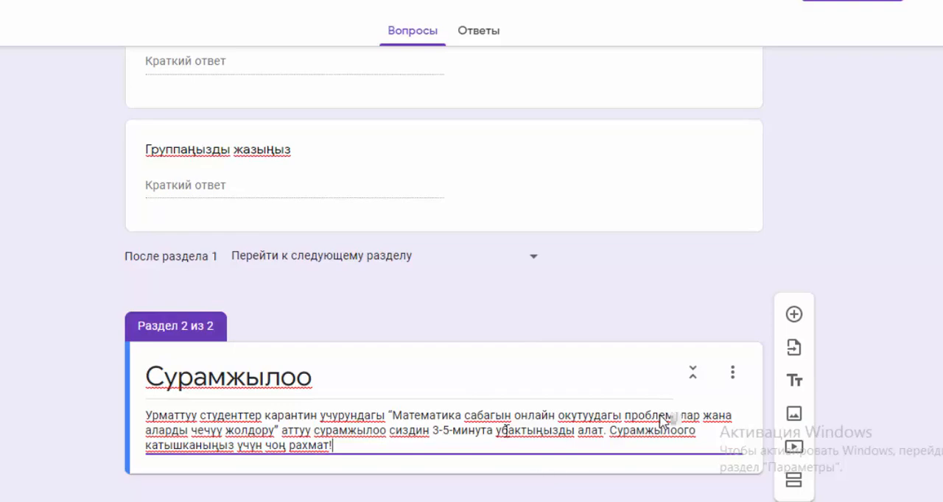
Step: Add a question to the "Сурамжылоо" section titled "Карантин учурунда кайсы региондо болдуңуз?", copying the text from the Word document Документ1
scroll(504, 427, "down", 1)
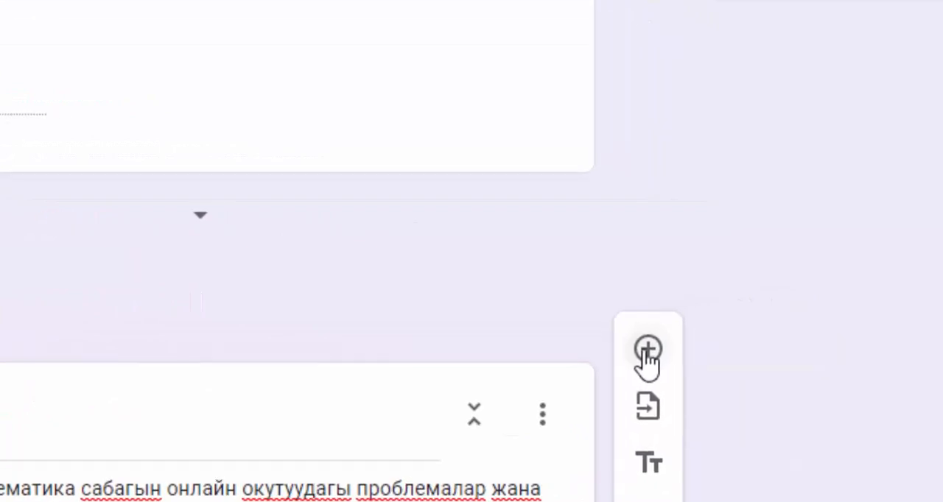
left_click(648, 350)
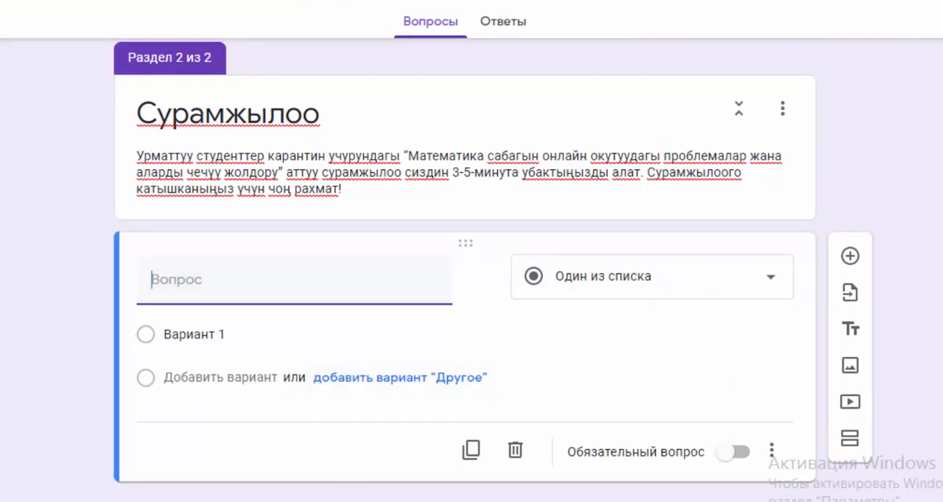
left_click(364, 501)
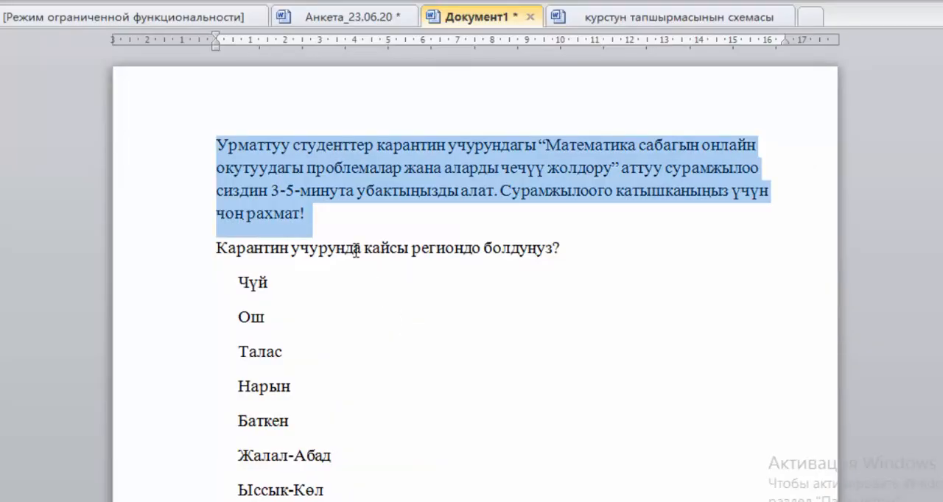
left_click(394, 313)
left_click_drag(216, 249, 635, 245)
right_click(453, 251)
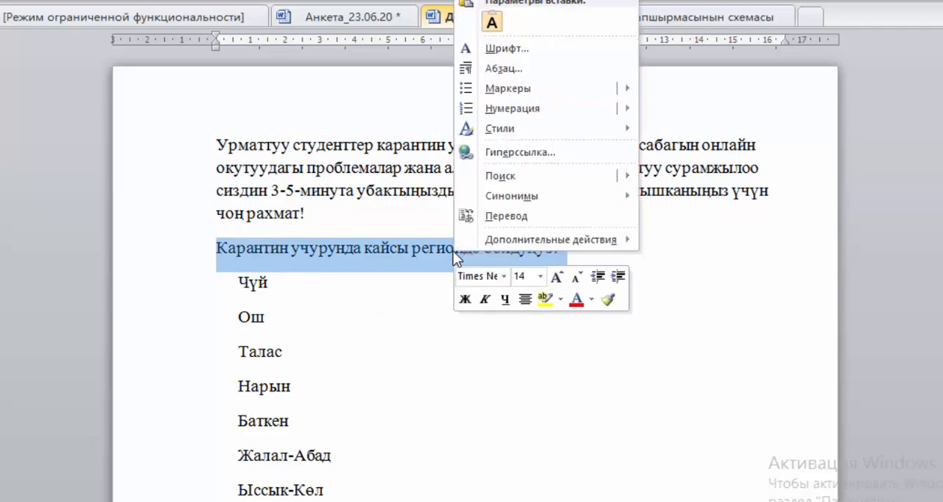
left_click(486, 68)
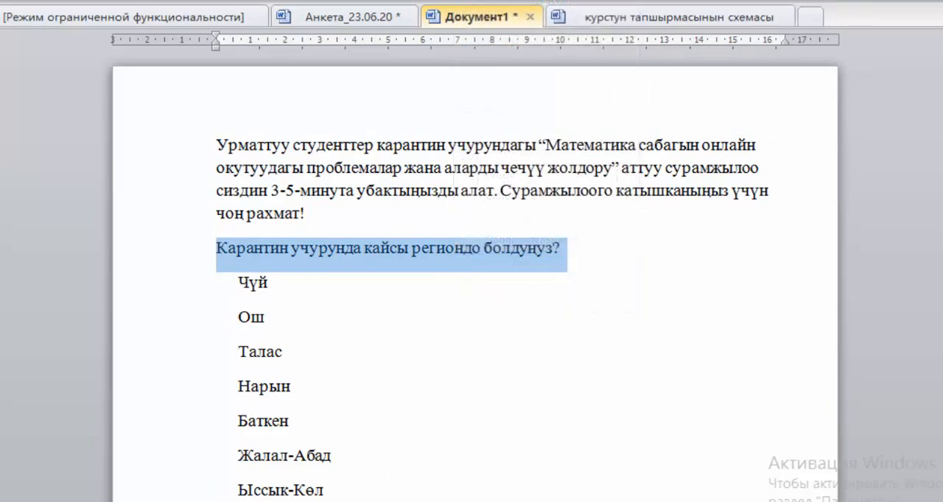
left_click(225, 499)
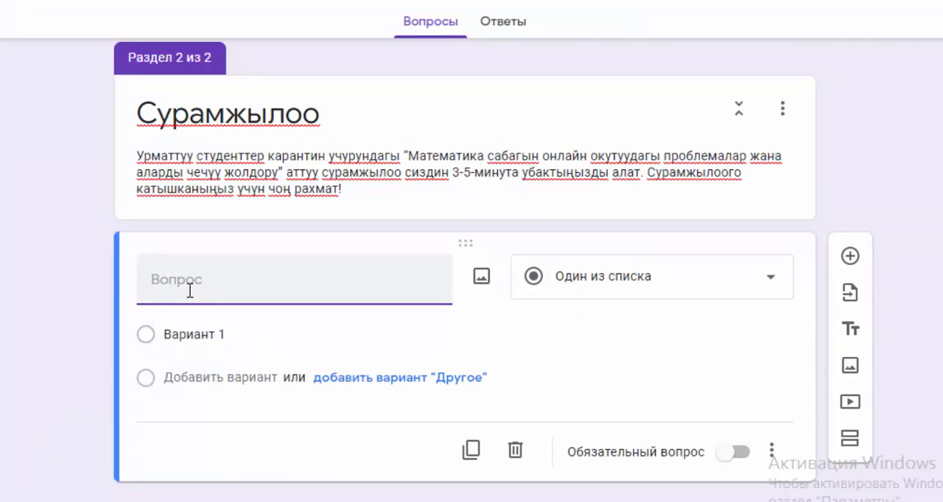
type("Карантин учурунда кайсы региондо болдуңуз?")
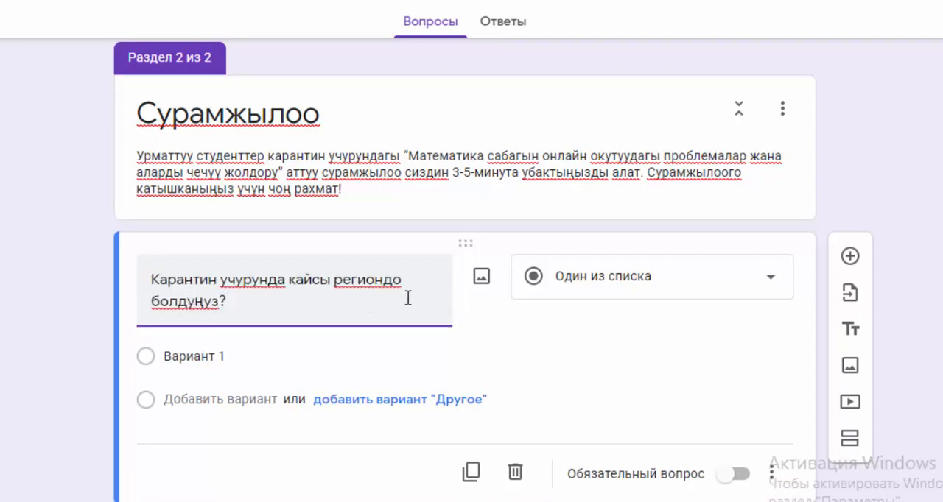
Step: Copy the nine regions from Чүй to Ош шаары out of the Word document and paste them as the region question's answer options
left_click(278, 360)
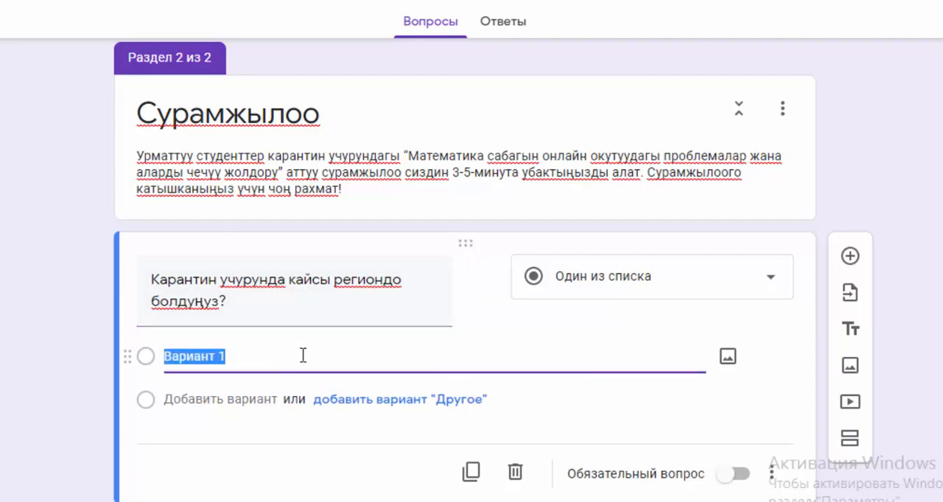
key("alt+Tab")
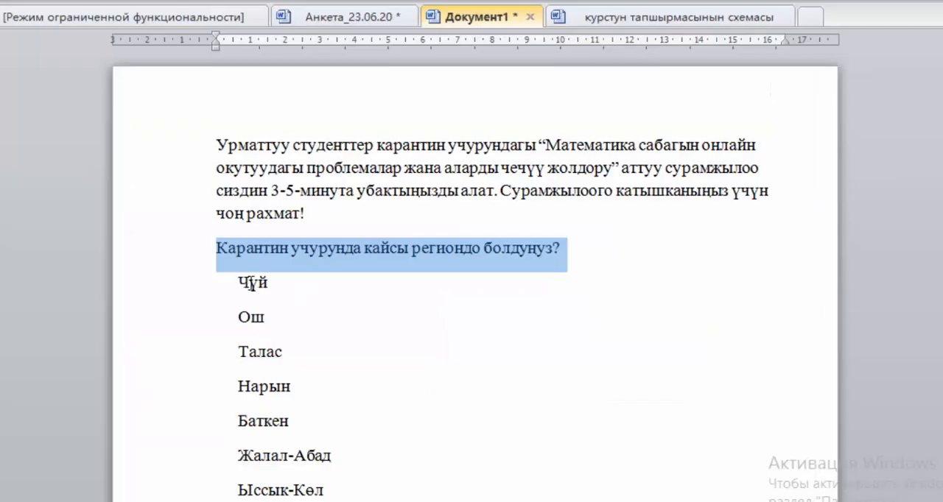
left_click_drag(240, 283, 406, 436)
key("ctrl+c")
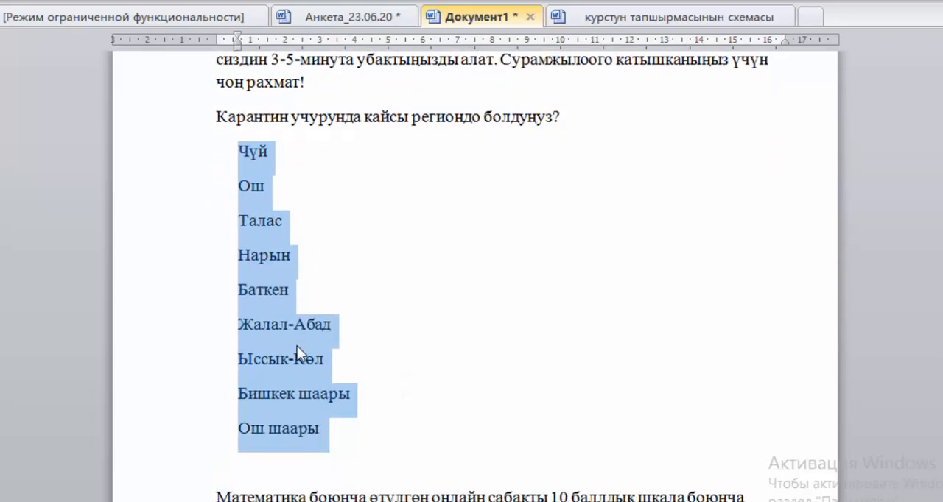
right_click(293, 345)
left_click(370, 69)
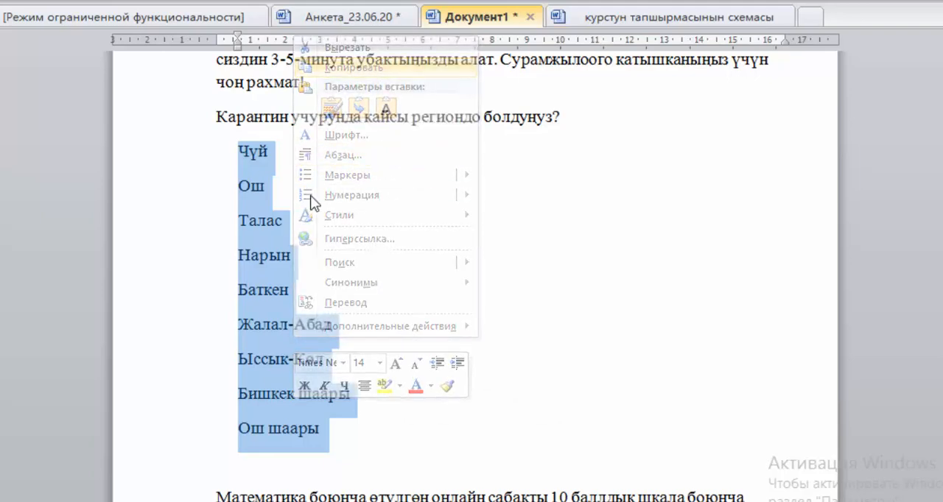
key("alt+Tab")
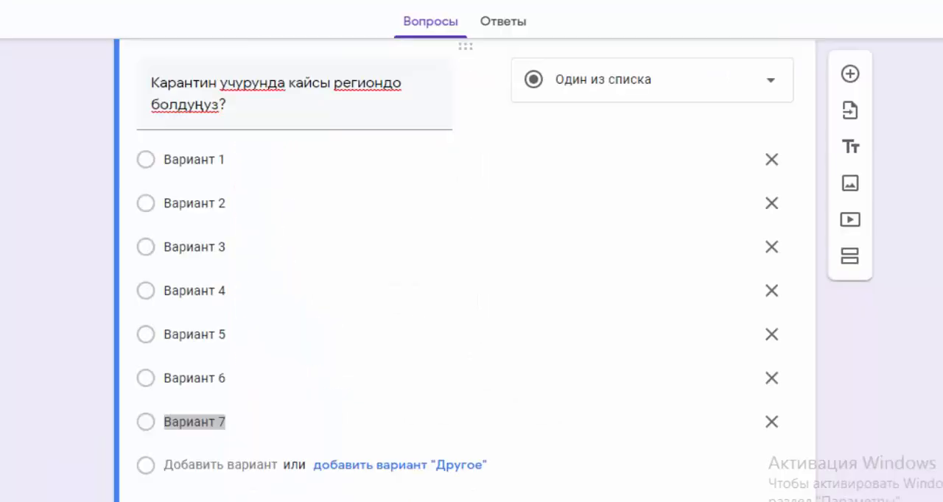
left_click(179, 160)
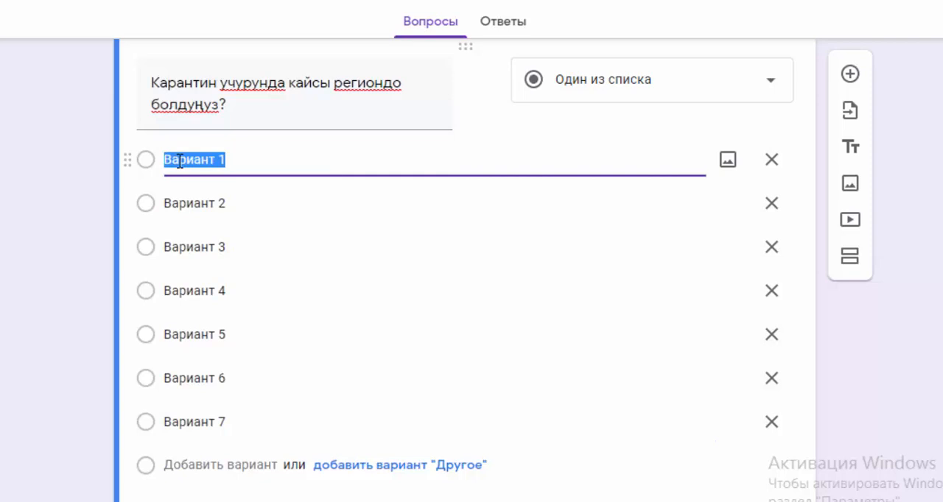
key("ctrl+v")
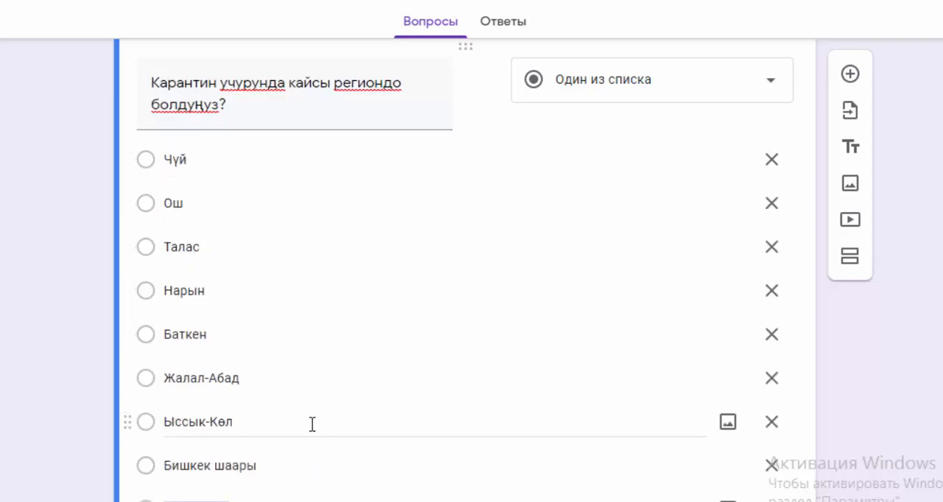
Step: Review the region question's answer options and the list of available answer types
scroll(322, 457, "down", 3)
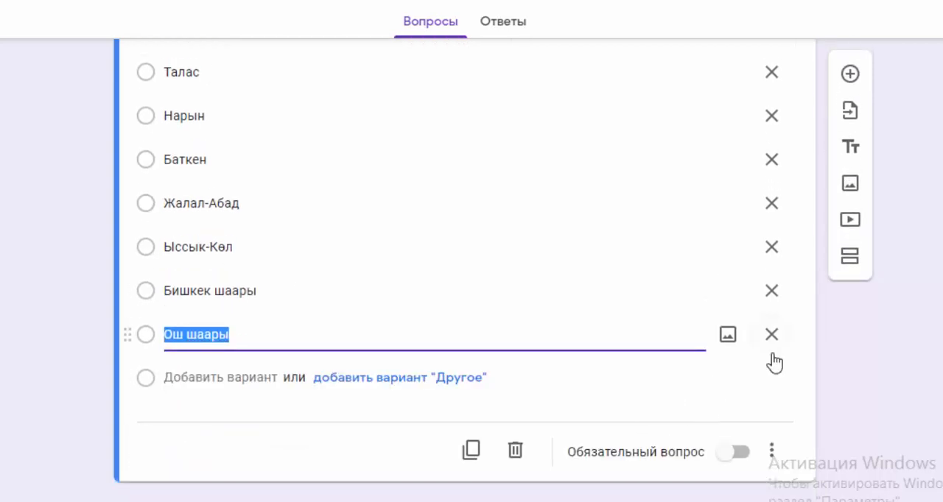
scroll(742, 390, "up", 4)
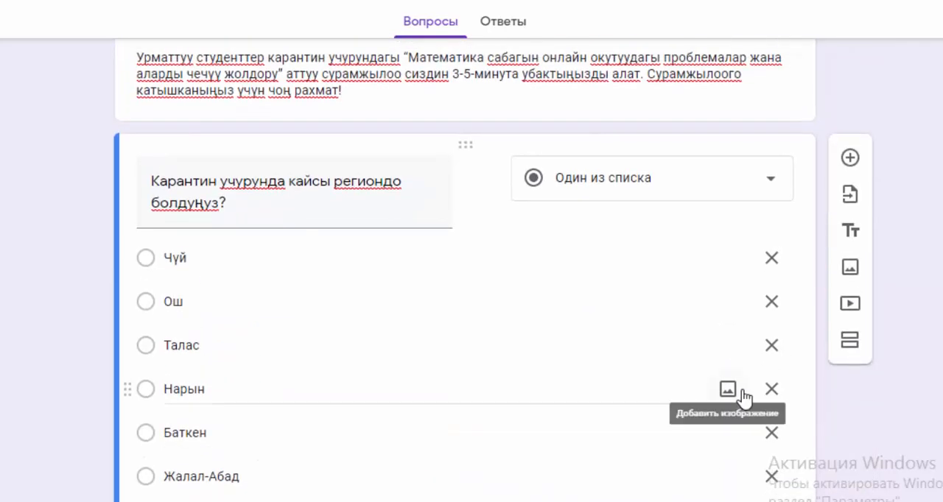
scroll(742, 394, "down", 4)
scroll(757, 361, "up", 5)
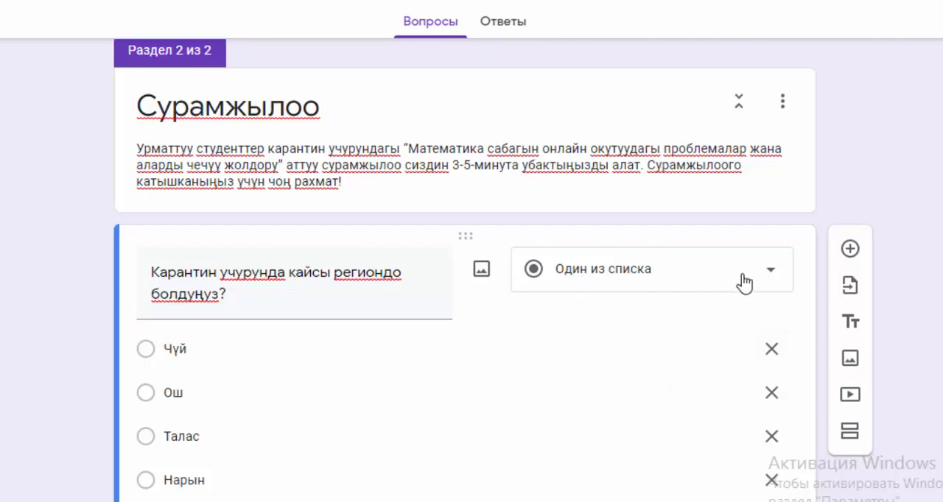
left_click(766, 280)
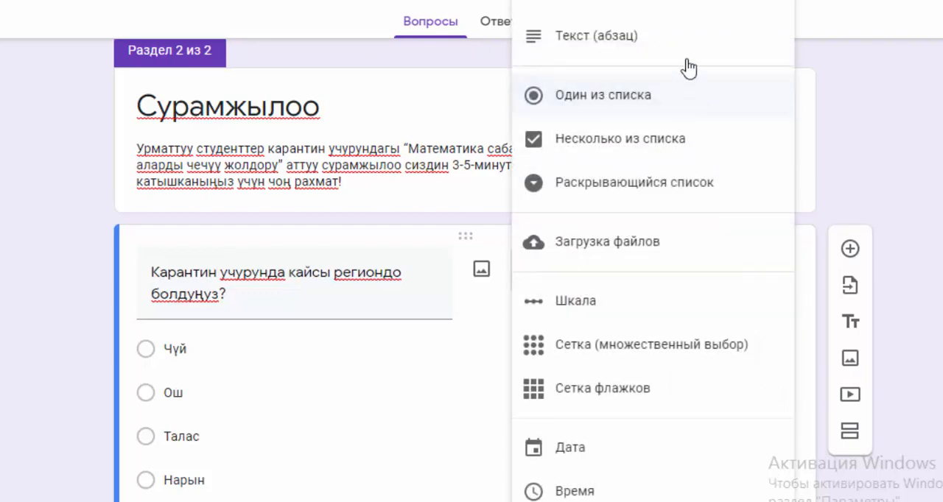
left_click(479, 398)
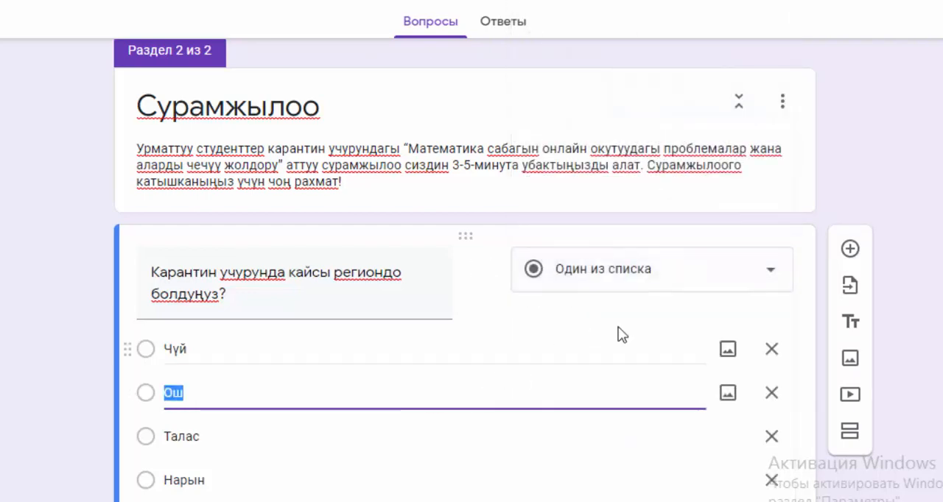
left_click(766, 282)
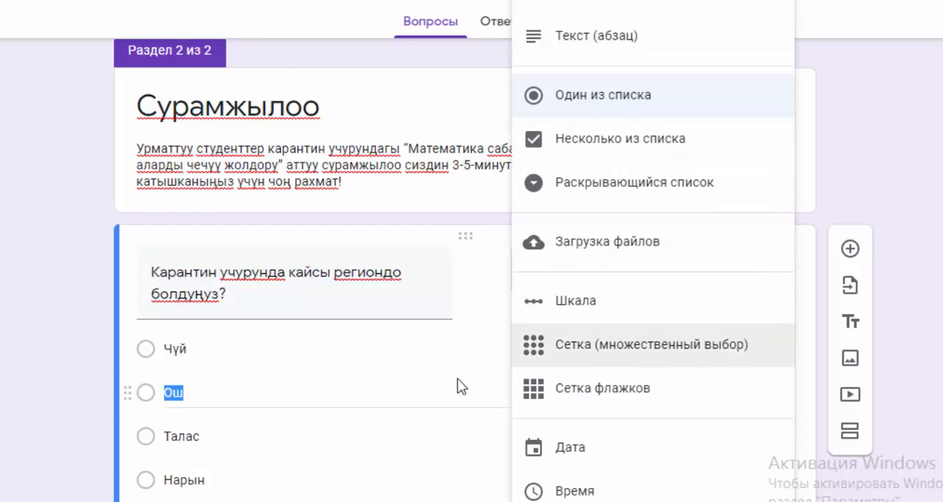
left_click(458, 378)
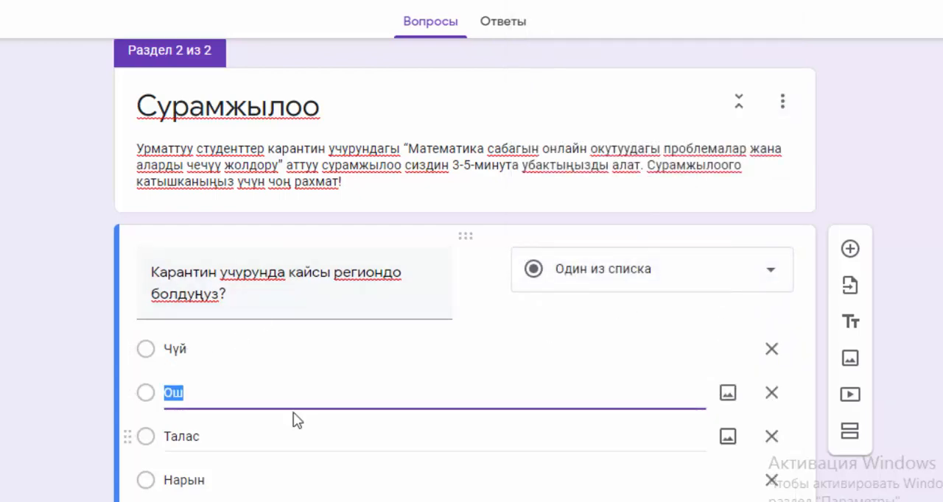
scroll(247, 424, "down", 3)
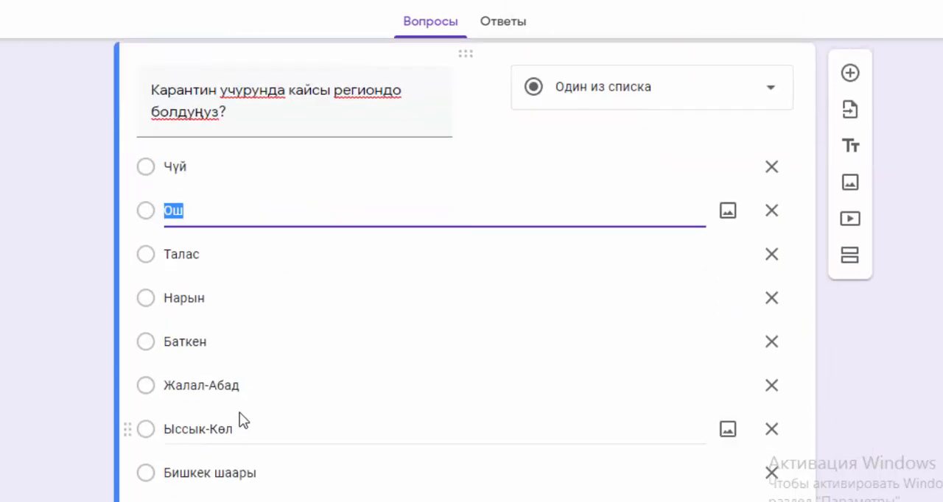
scroll(556, 359, "down", 3)
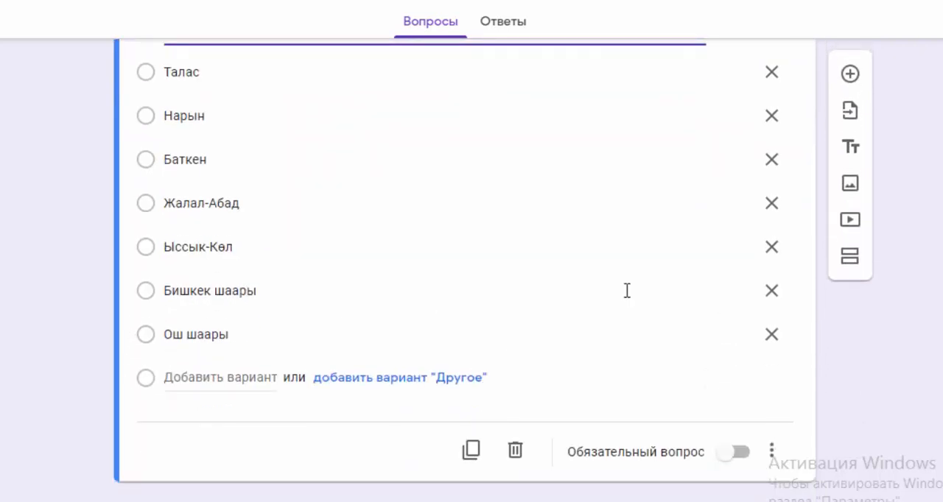
Step: Add a question titled "Математика боюнча өтүлгөн онлайн сабакты 10 баллдык шкала боюнча баалаңыз", copying the text from Документ1 without its final period
left_click(851, 76)
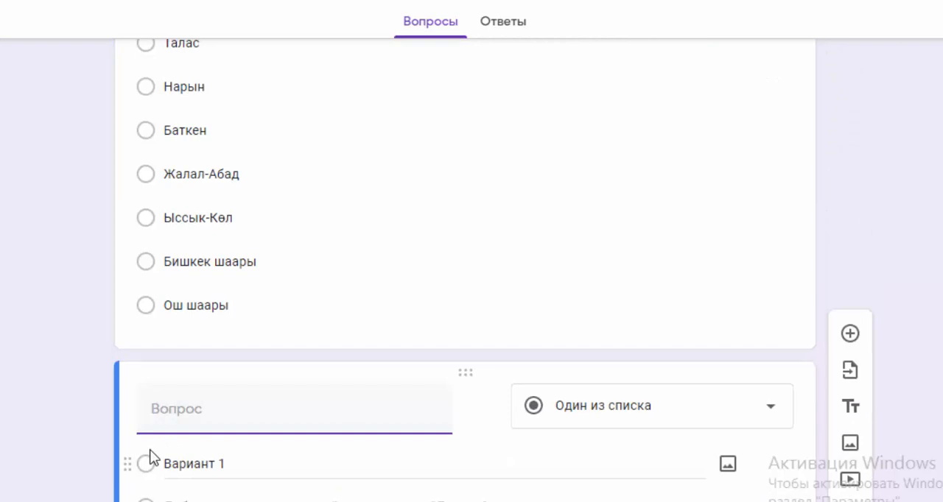
key("alt+Tab")
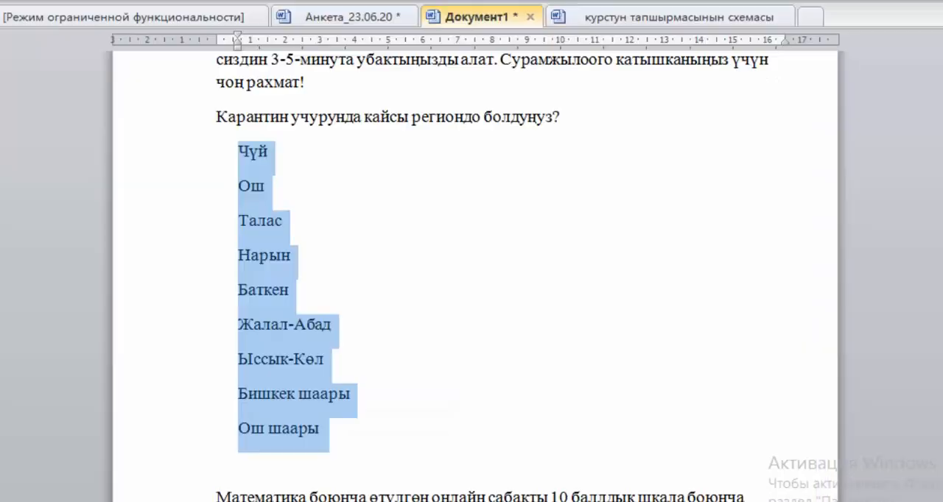
scroll(329, 322, "down", 3)
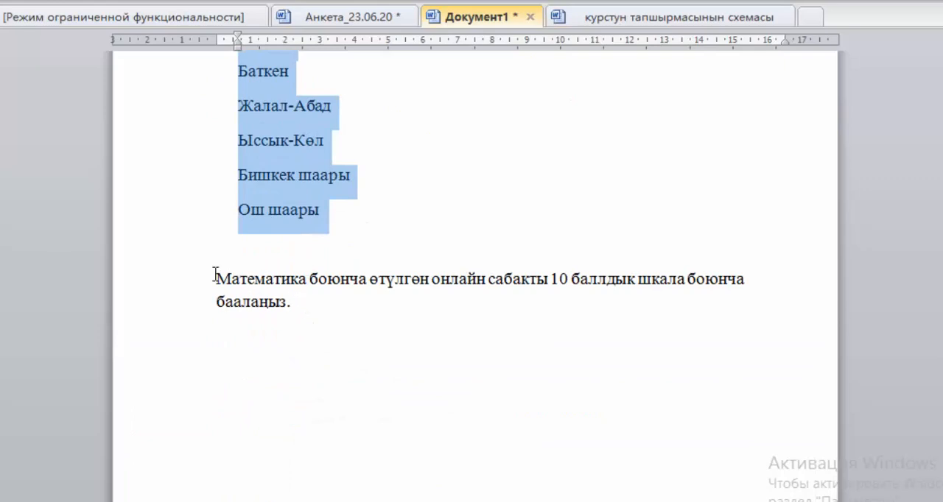
left_click_drag(215, 276, 312, 304)
key("ctrl+c")
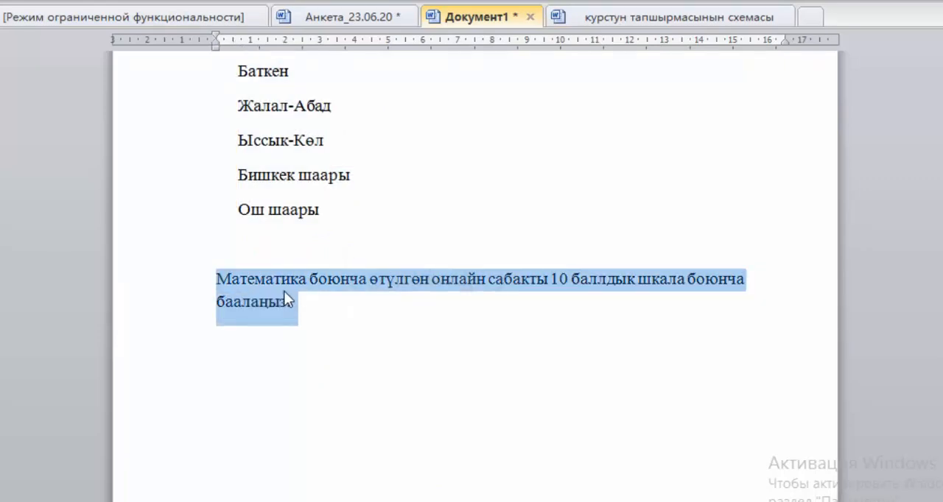
right_click(283, 291)
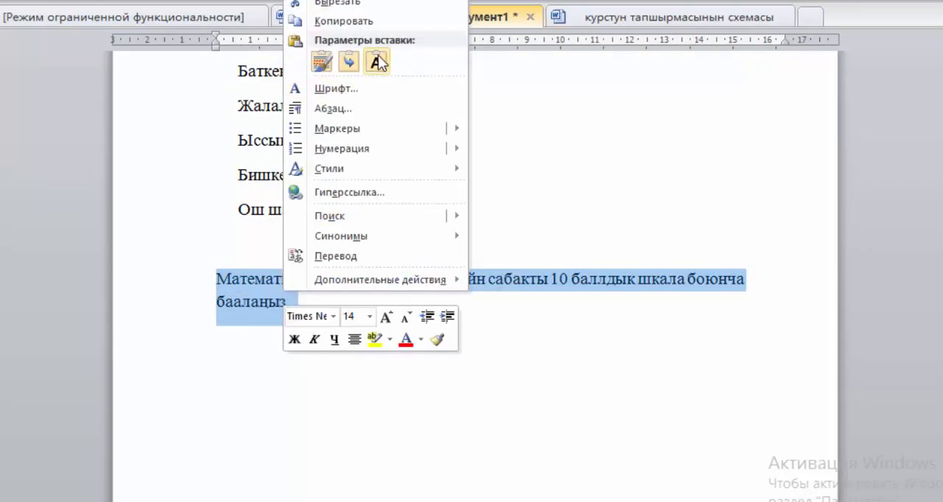
left_click(374, 22)
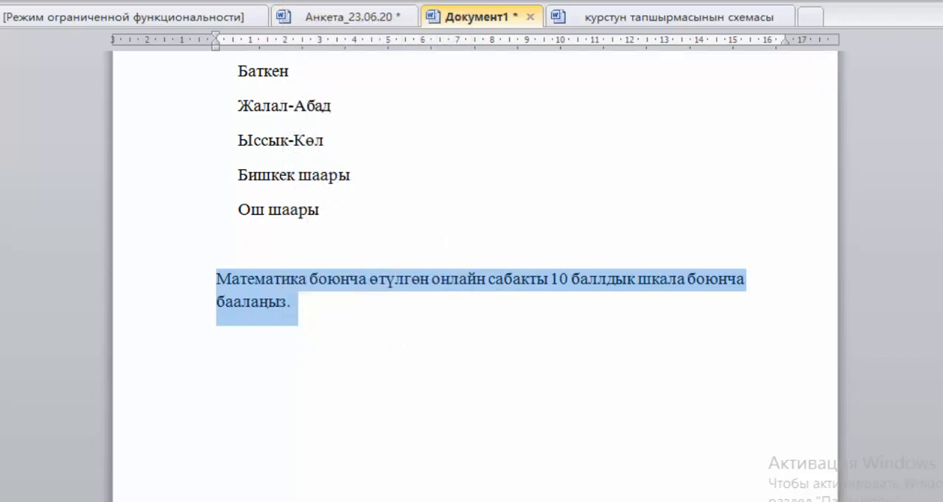
left_click(159, 426)
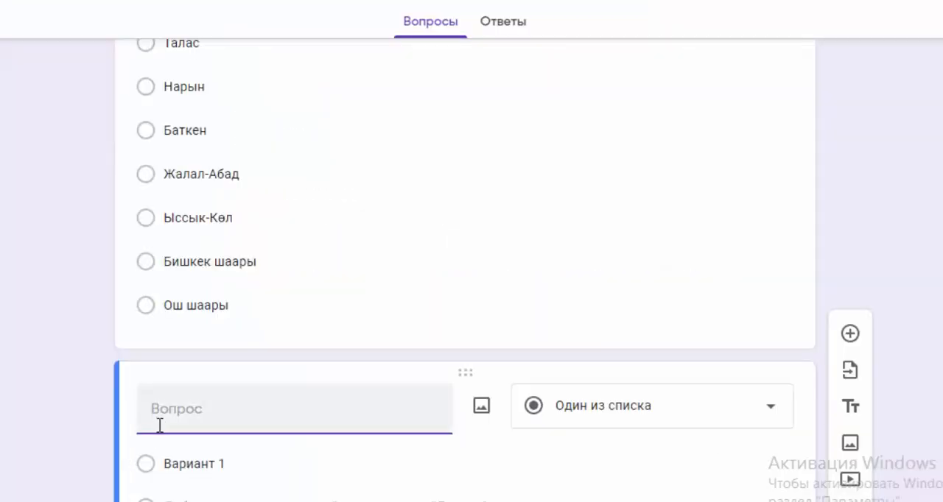
key("ctrl+v")
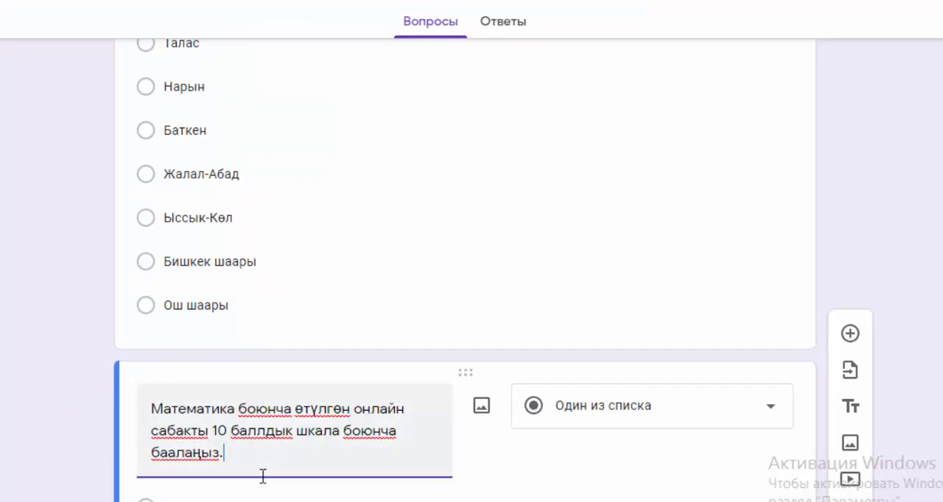
key("BackSpace")
Step: Change the mathematics rating question's answer type to Шкала and set its range from 1 to 10
scroll(301, 499, "down", 2)
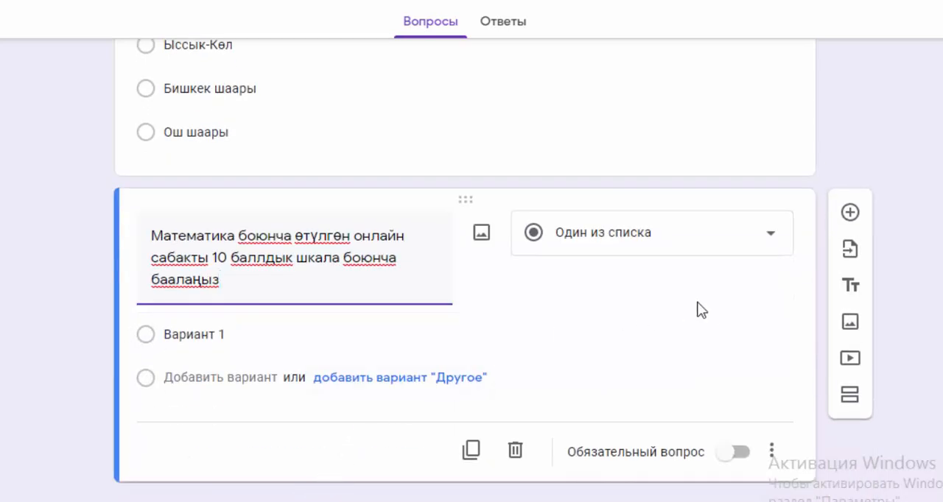
left_click(768, 249)
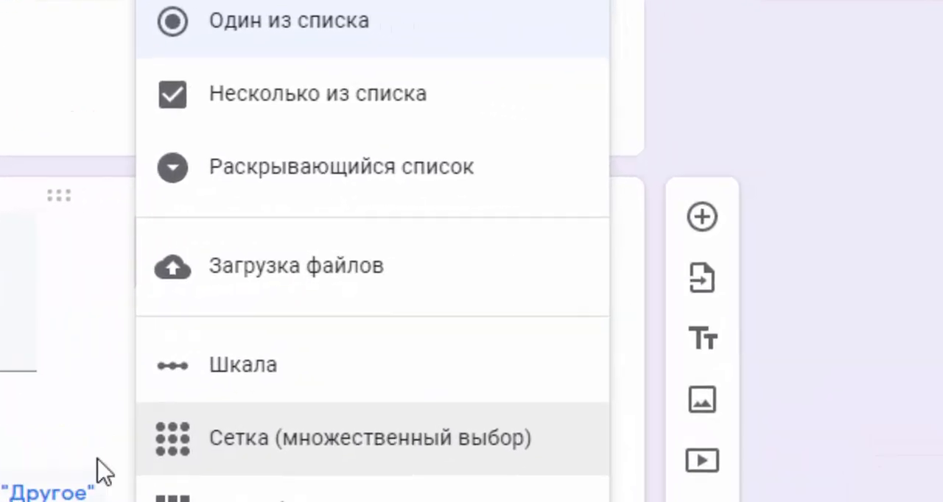
left_click(491, 341)
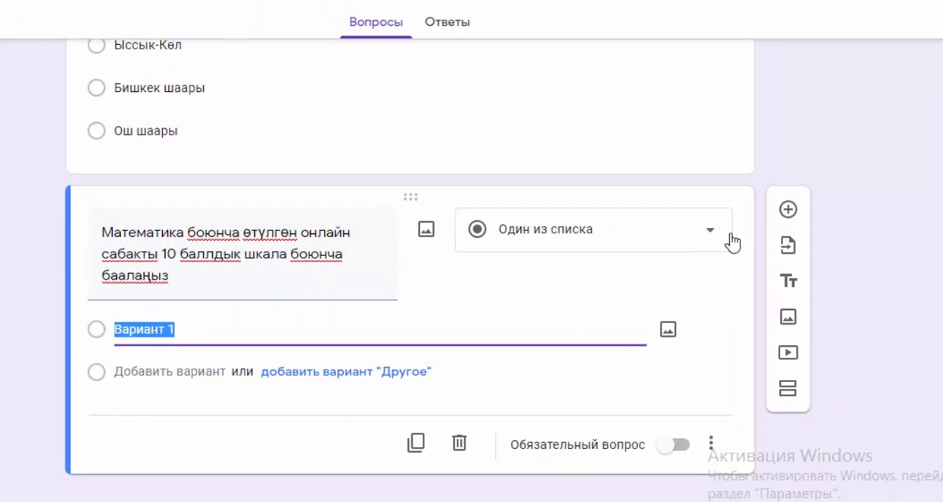
left_click(710, 240)
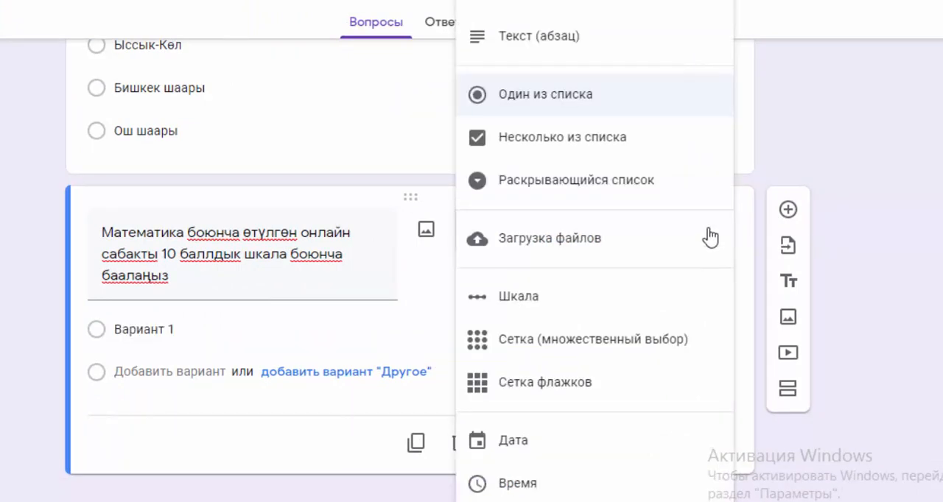
left_click(569, 302)
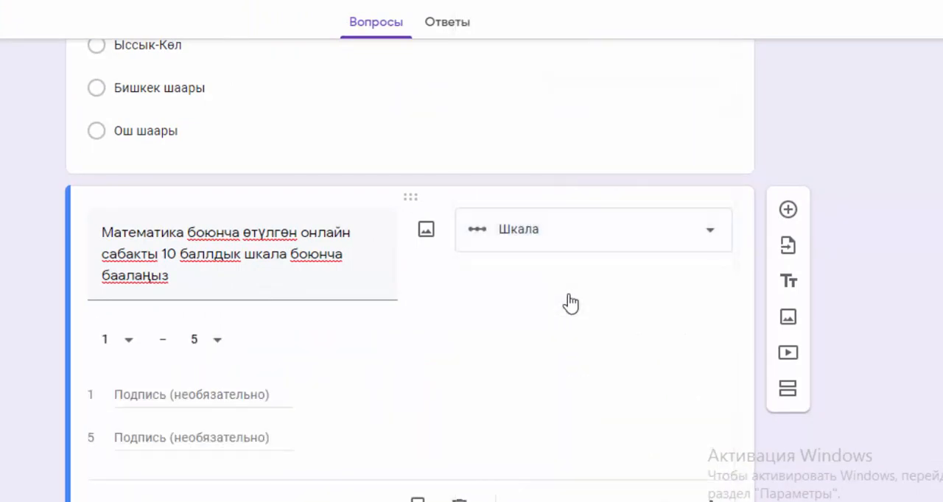
left_click(215, 342)
left_click(210, 485)
left_click(218, 343)
left_click(199, 351)
Step: Add a question below the rating scale titled "Онлайн сабакка катышпай калууңуздун себебин жазыңыз"
left_click(789, 211)
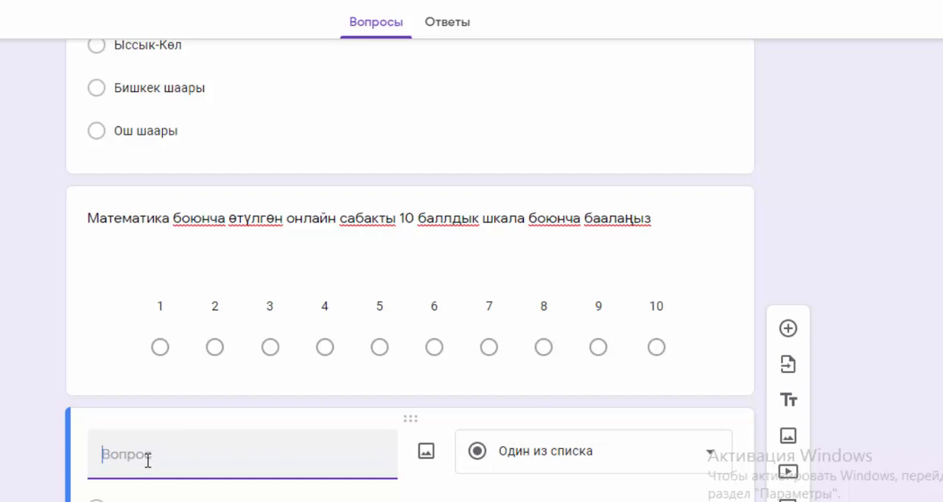
type("Онлайн")
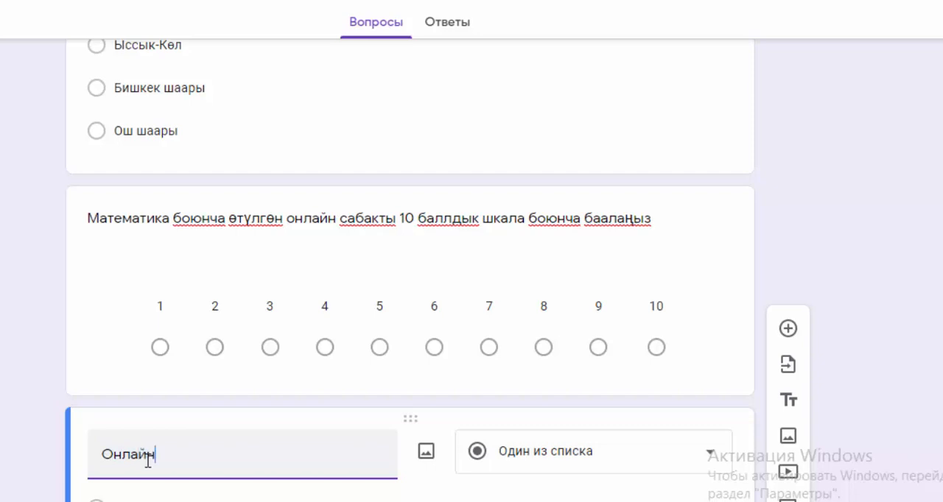
type(" саббакк")
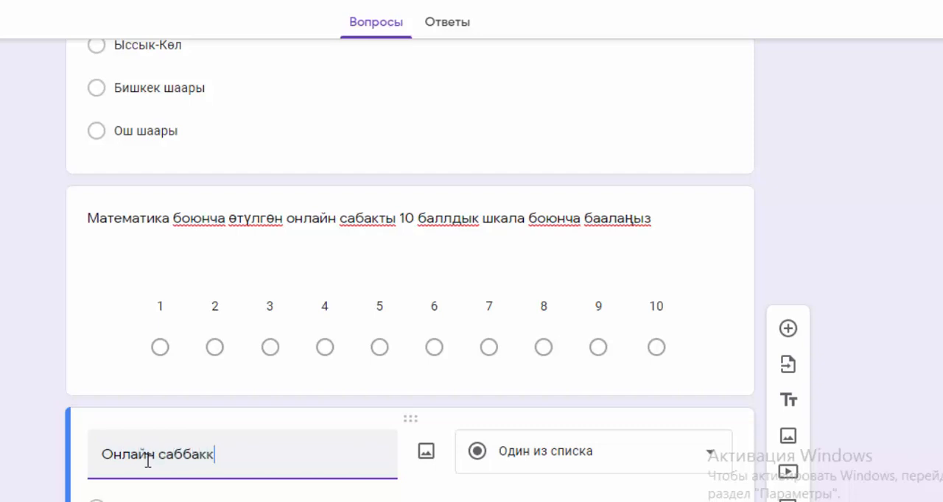
key("BackSpace")
key("BackSpace")
key("BackSpace")
key("BackSpace")
type("акка катыш")
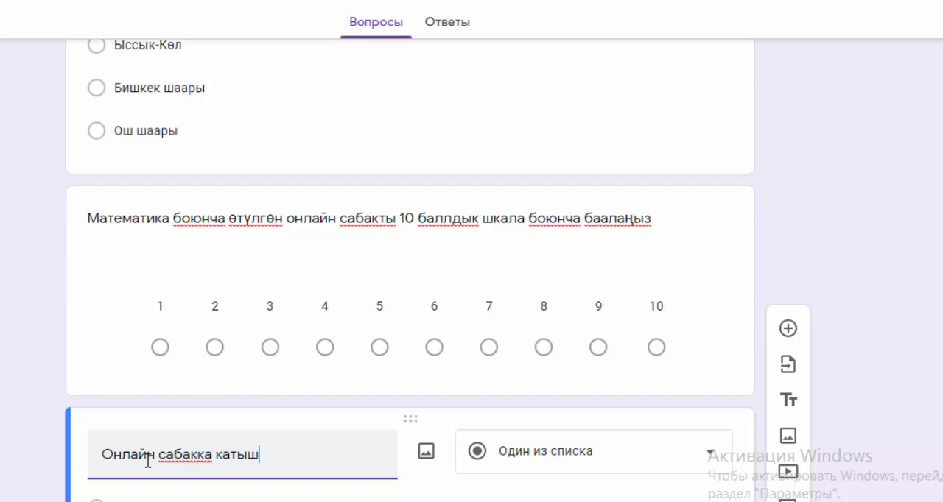
type("пай кал")
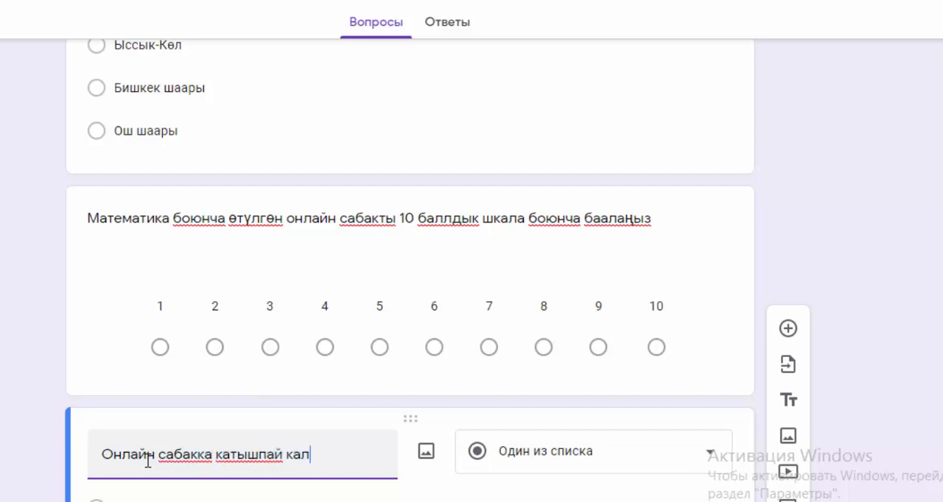
type("ууңуздун")
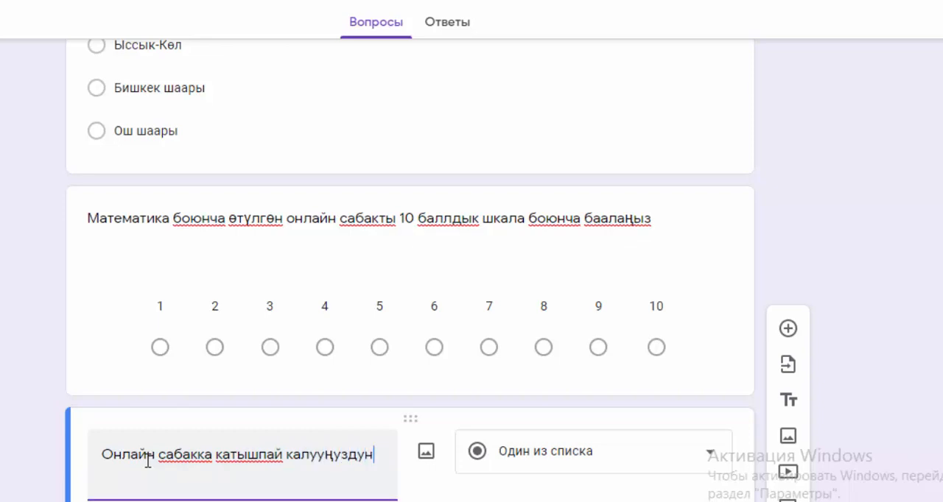
type(" себеб")
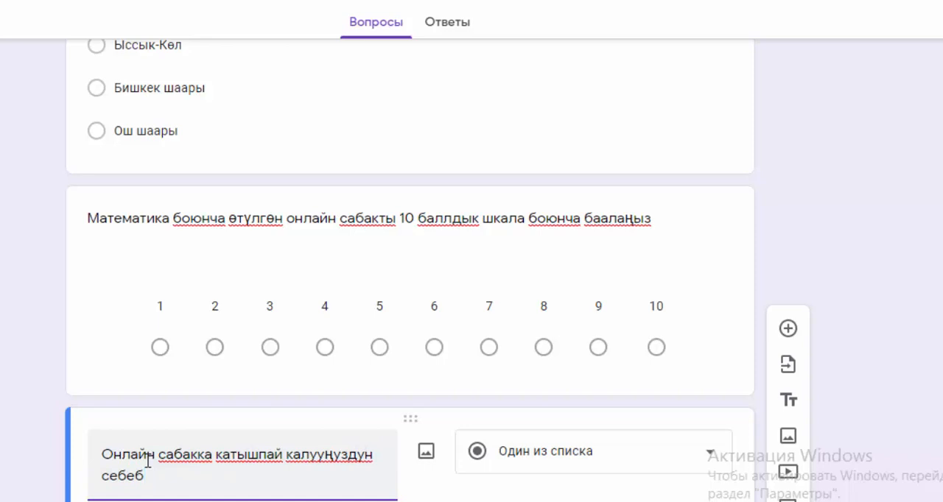
type("ин жазы")
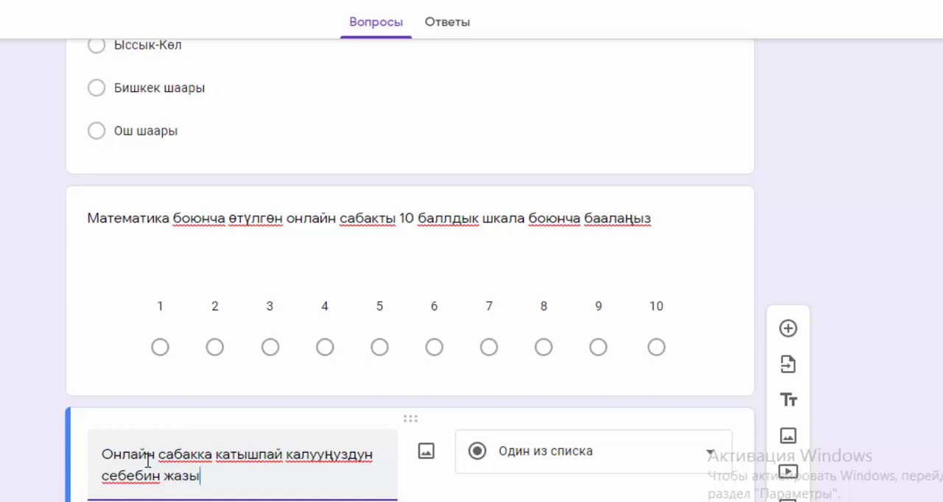
type("ңыз")
Step: Set the answer type of the question about the reason for missing online lessons to Текст (абзац)
left_click(707, 461)
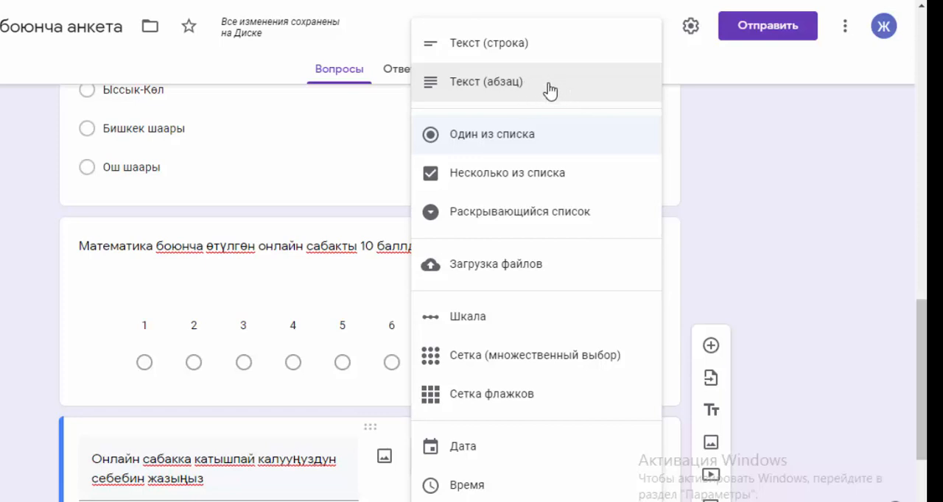
left_click(550, 90)
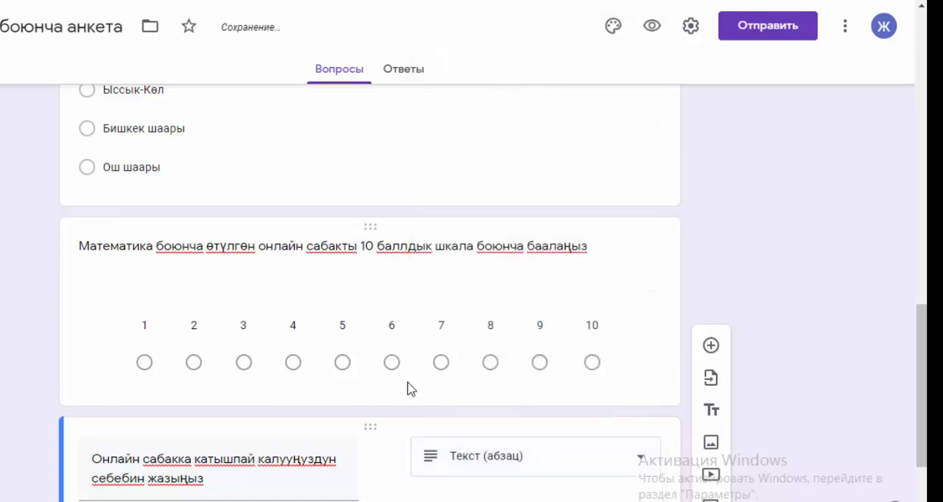
scroll(406, 390, "down", 2)
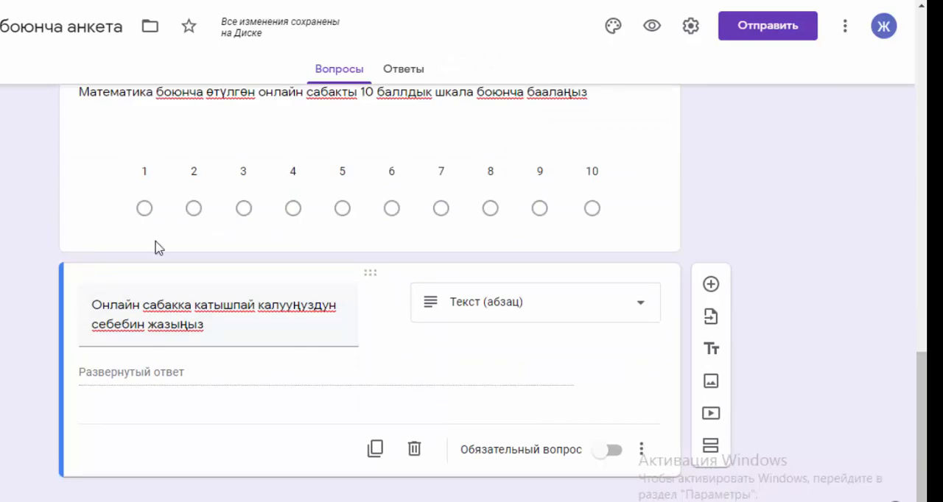
Step: Check the questions in both sections of the survey and open the form's preview
scroll(350, 279, "up", 15)
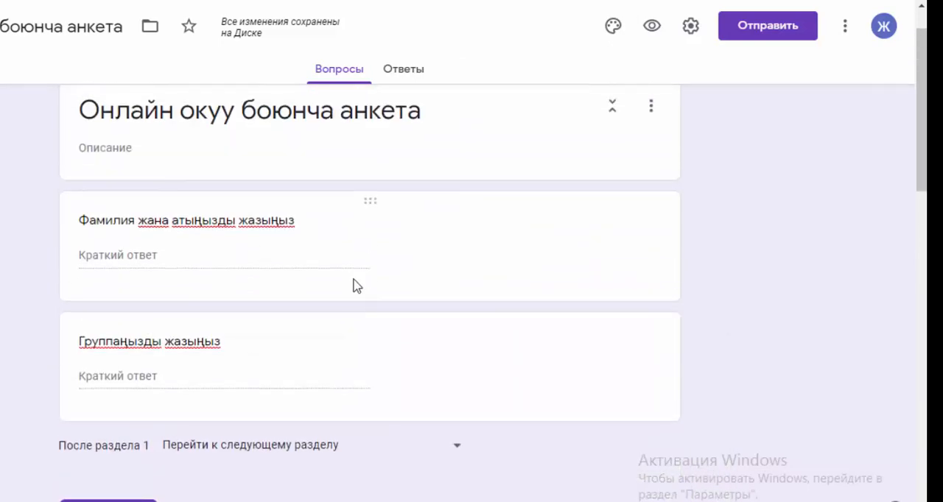
scroll(357, 286, "down", 8)
scroll(355, 287, "down", 7)
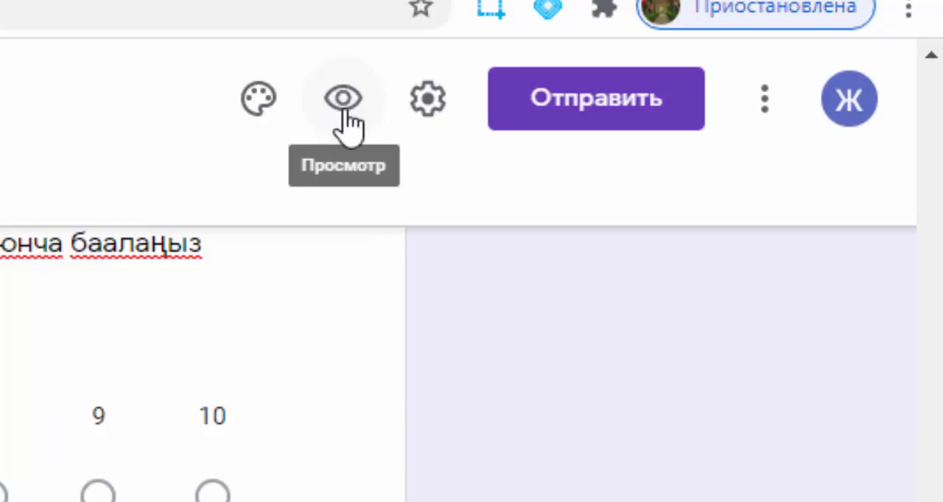
left_click(342, 112)
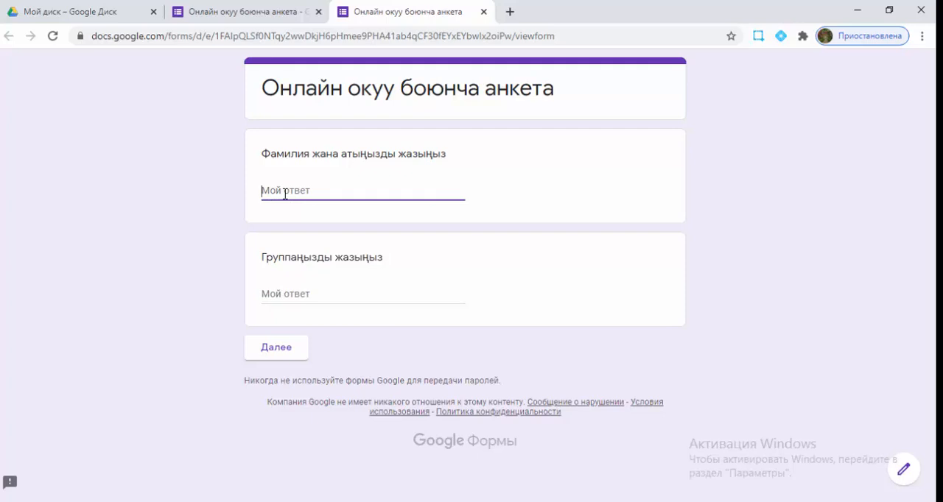
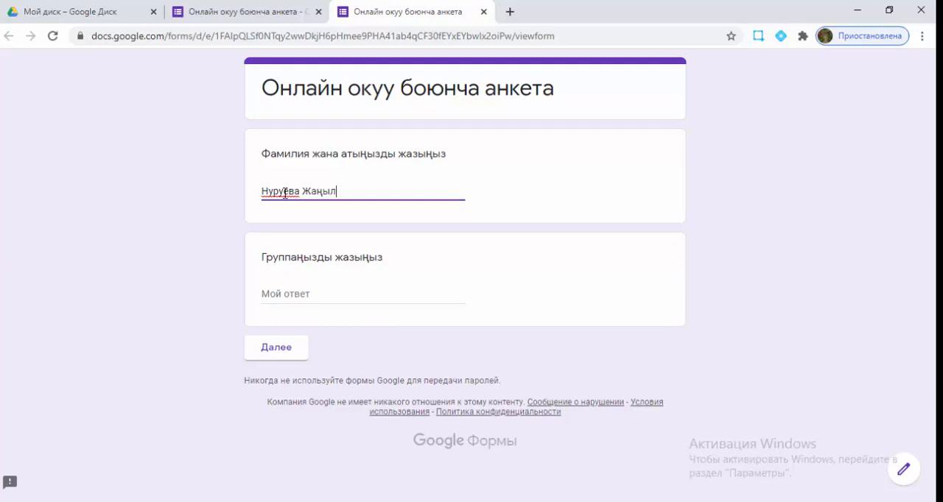
Step: Fill in the respondent's full name and group in the preview and continue to the "Сурамжылоо" section
left_click(273, 296)
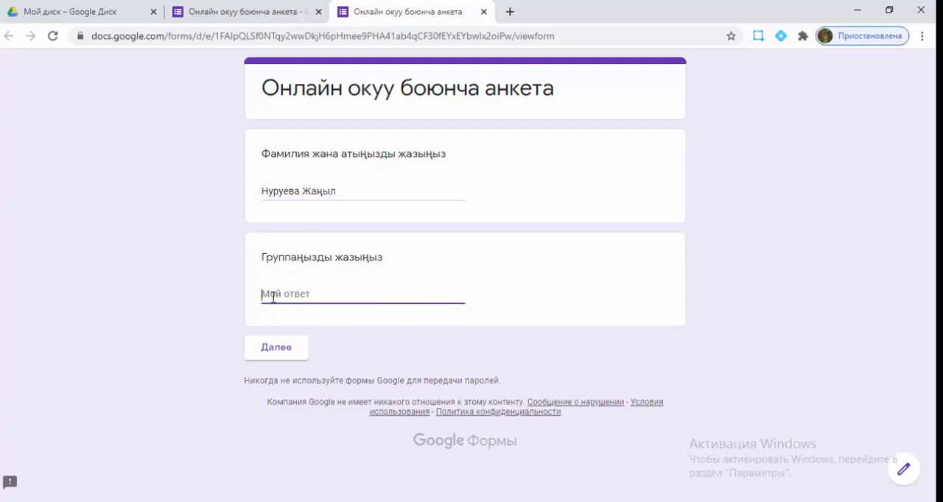
type("ЮК-2-19")
left_click(284, 351)
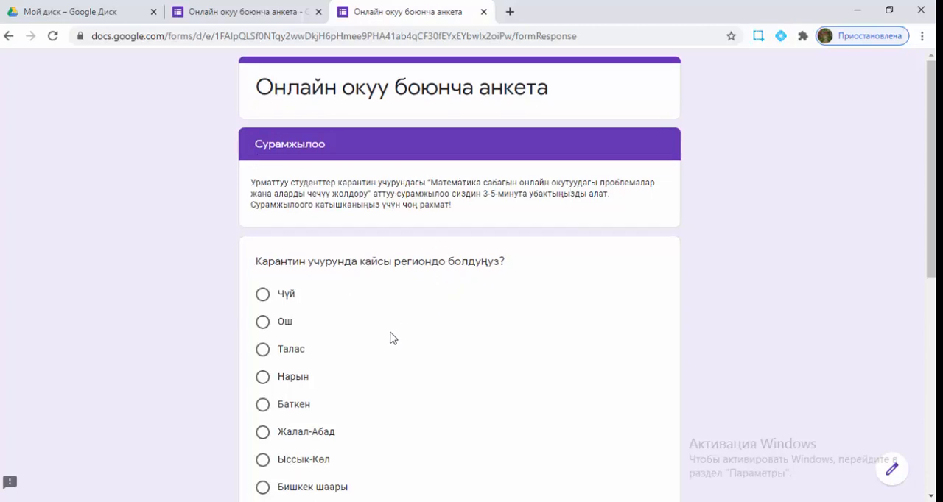
Step: Answer the region question with "Бишкек шаары" and rate the online mathematics lessons 5
scroll(391, 336, "down", 2)
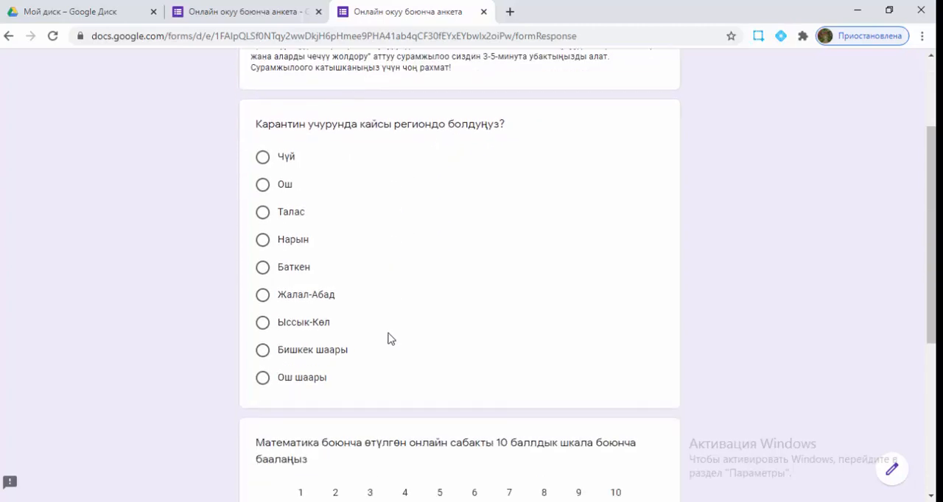
left_click(262, 352)
scroll(485, 374, "down", 3)
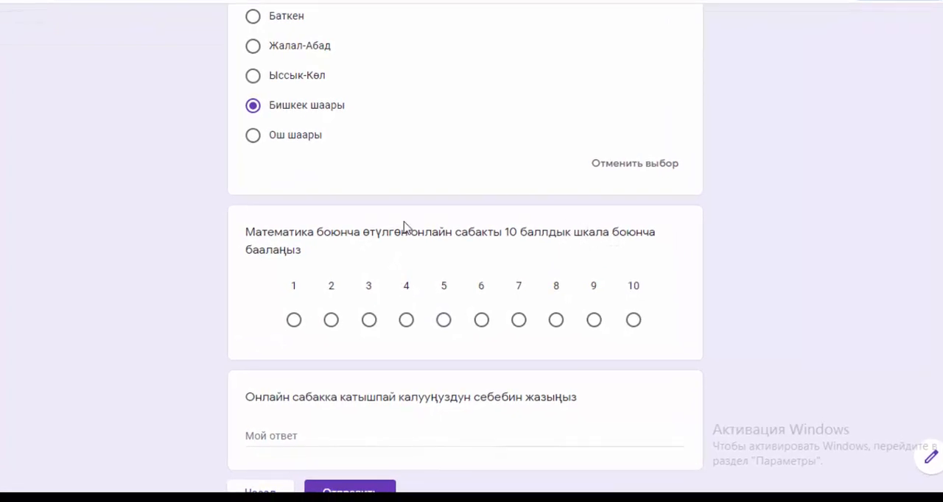
left_click(444, 321)
scroll(511, 354, "down", 2)
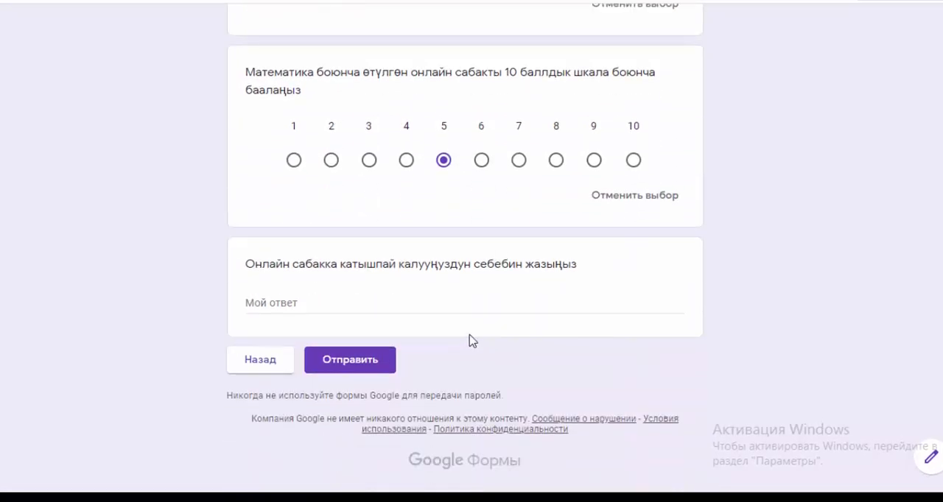
Step: Answer the question about the reason for missing online lessons with "бирдигим жок болду, иштеп жаттым" and submit the form
left_click(373, 309)
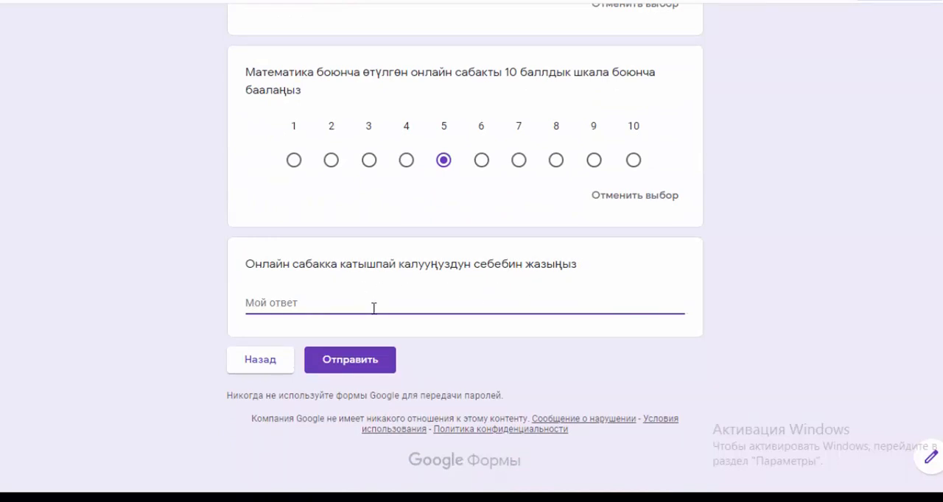
type("бирдигим ")
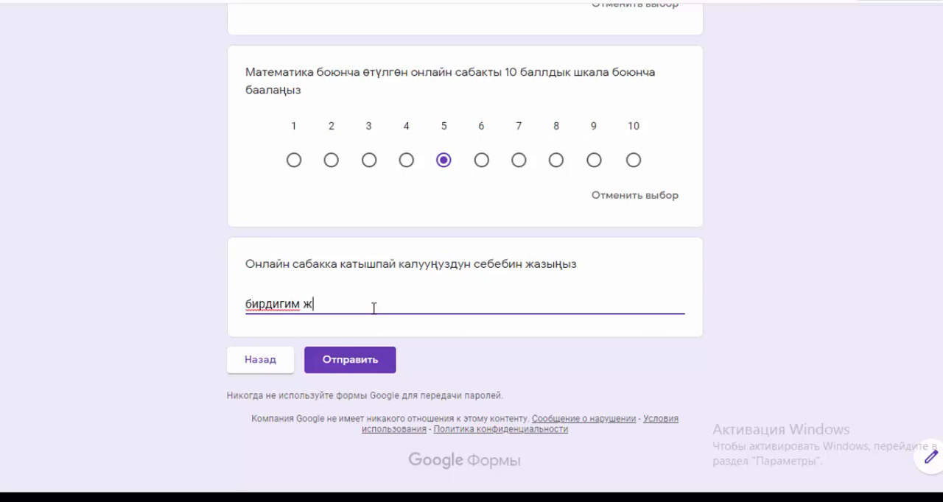
type("жок болду, иштеп жаттым")
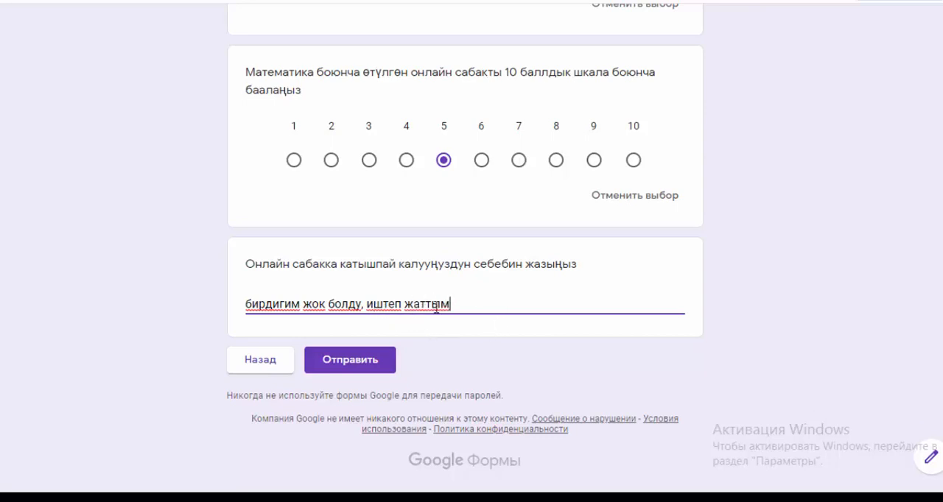
left_click(350, 361)
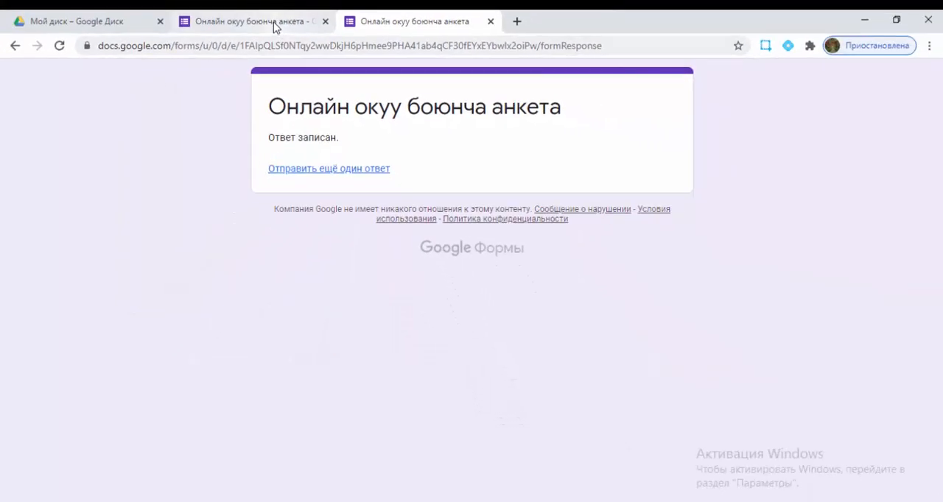
Step: Return to the form editor and examine the summary of the submitted answers for every question
left_click(274, 25)
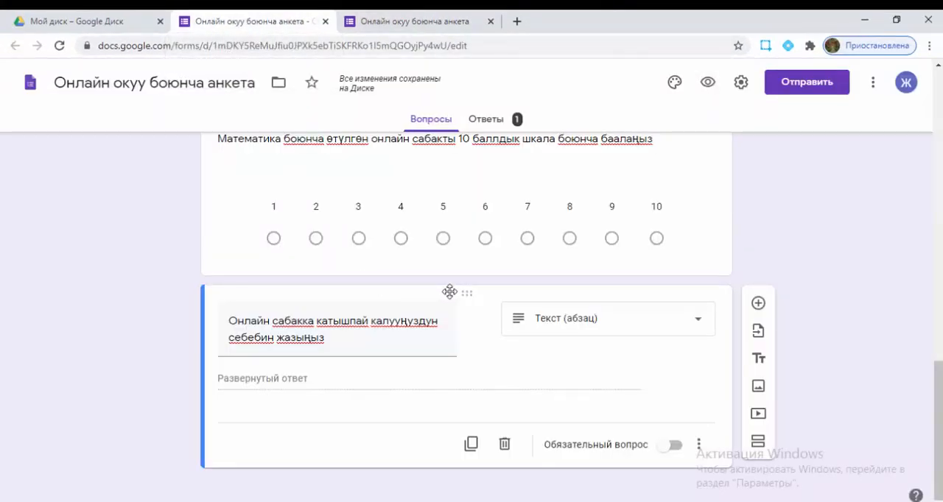
scroll(450, 292, "up", 10)
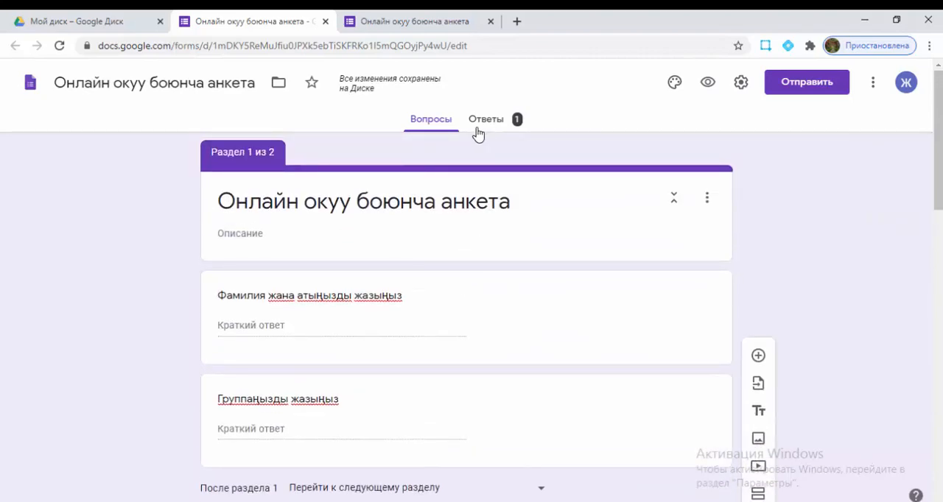
left_click(499, 122)
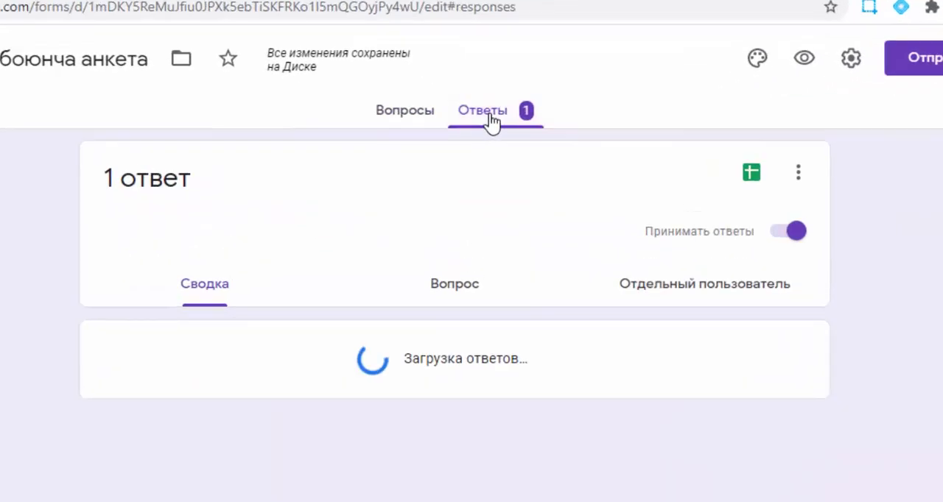
scroll(509, 468, "down", 3)
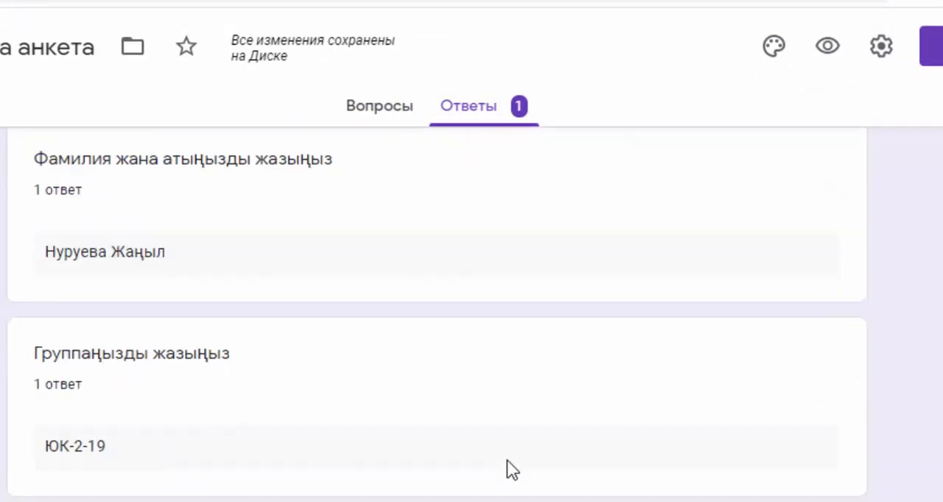
scroll(506, 460, "down", 10)
scroll(506, 461, "up", 13)
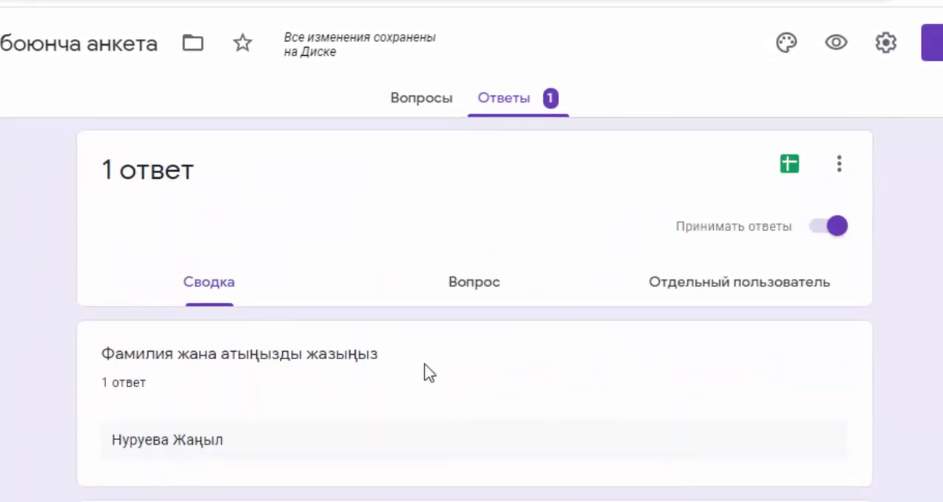
scroll(424, 364, "down", 10)
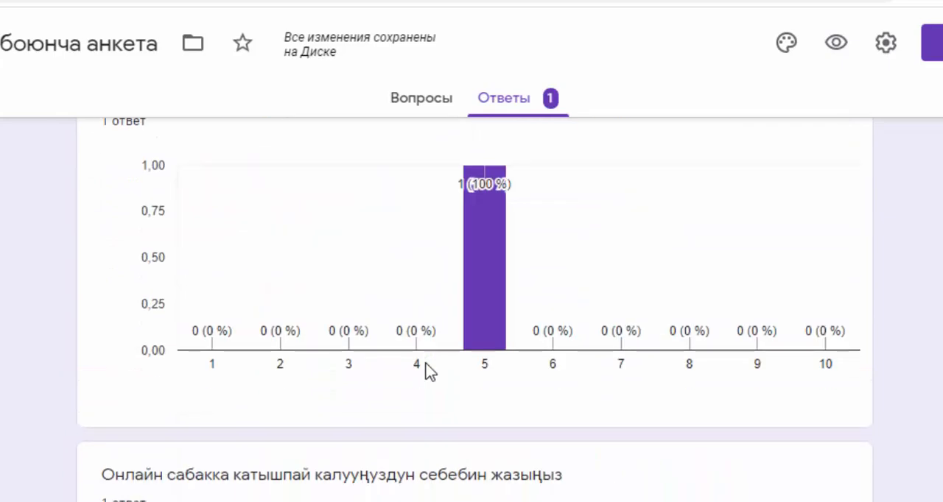
scroll(427, 370, "up", 12)
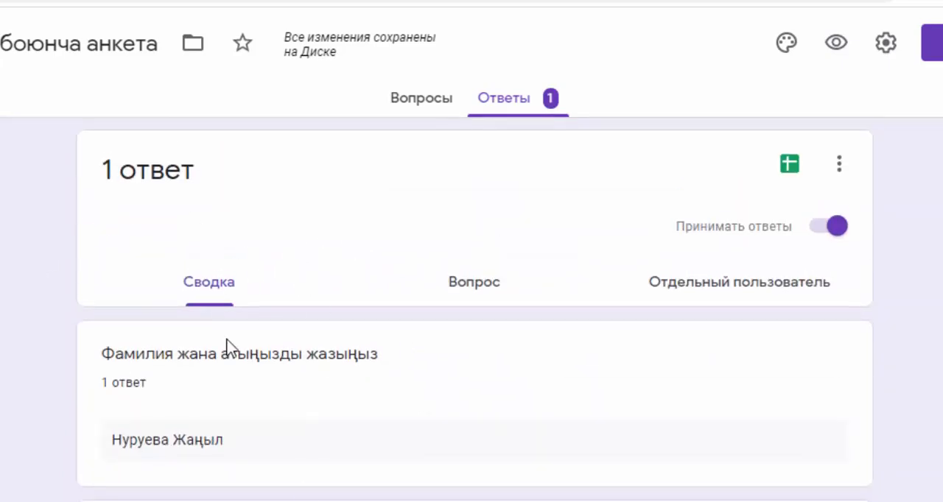
scroll(301, 456, "down", 10)
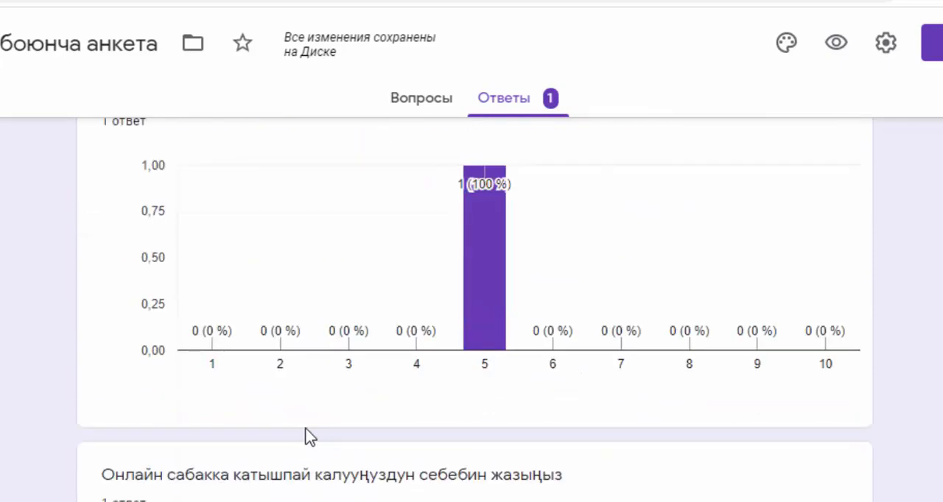
scroll(310, 436, "up", 10)
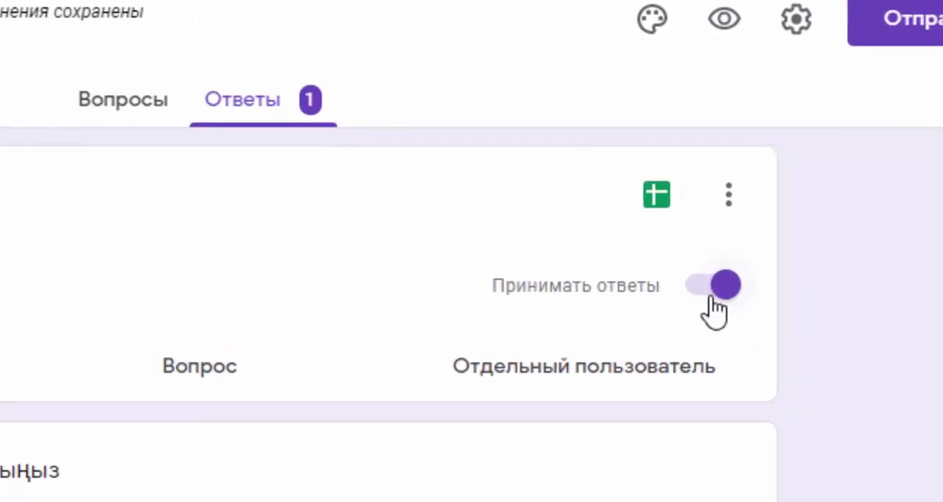
Step: Switch accepting responses off and back on, and create a new spreadsheet for storing the form's responses
left_click(693, 312)
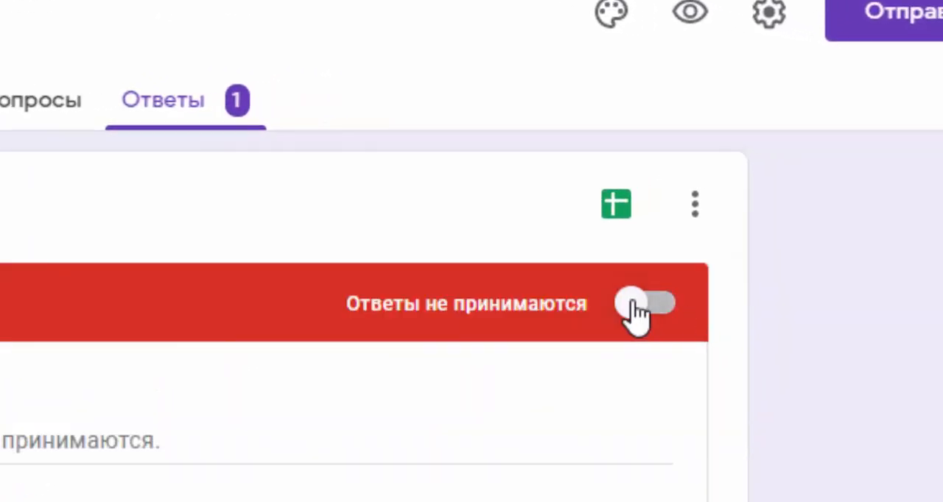
left_click(672, 311)
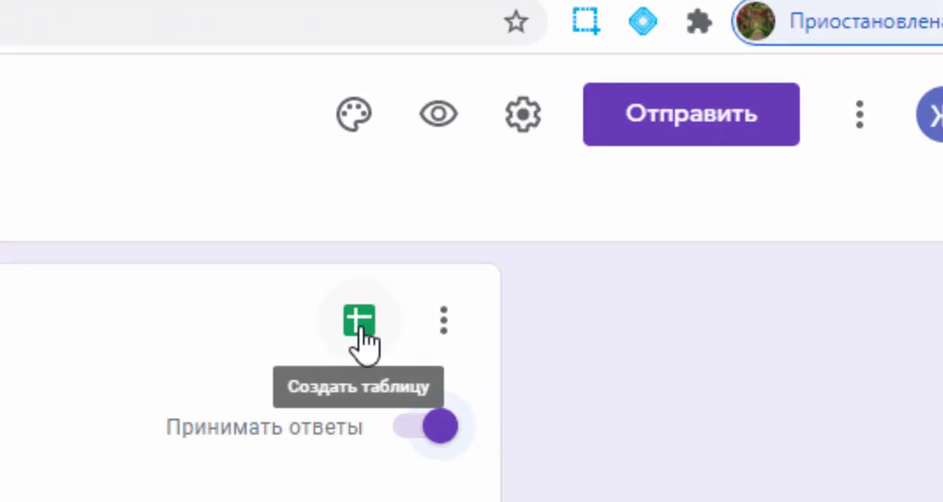
left_click(359, 324)
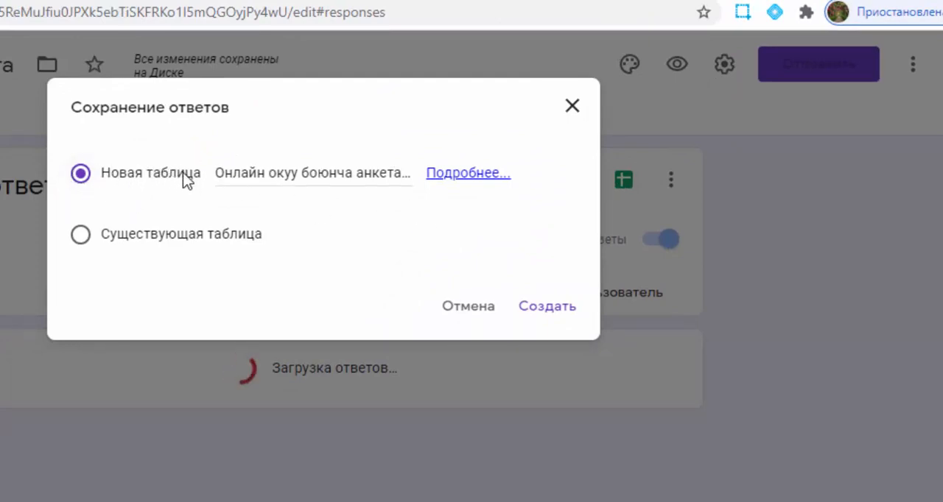
left_click(569, 308)
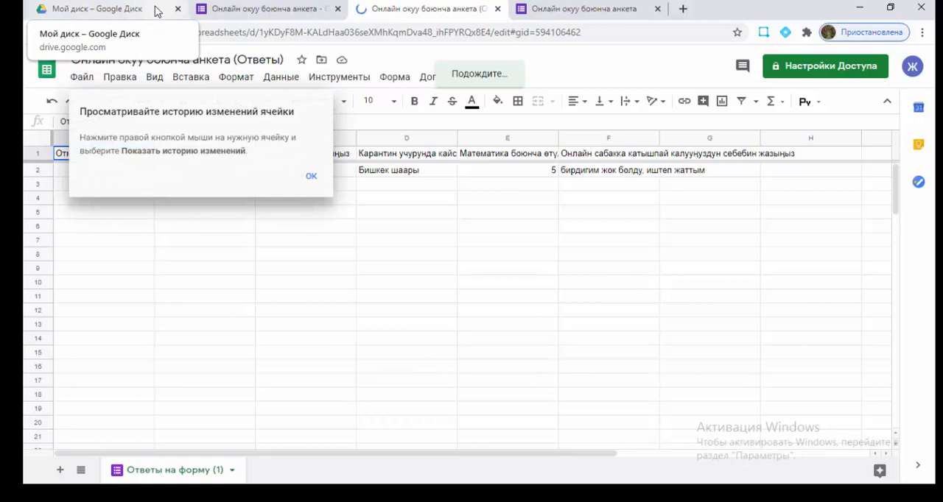
Step: Check the survey form and its response spreadsheet among the files in Мой диск and return to the form editor
left_click(156, 10)
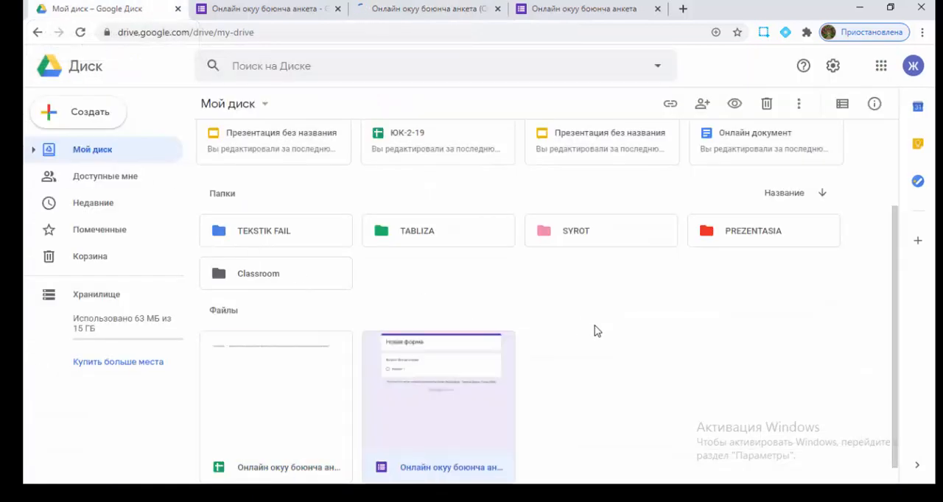
scroll(597, 331, "down", 1)
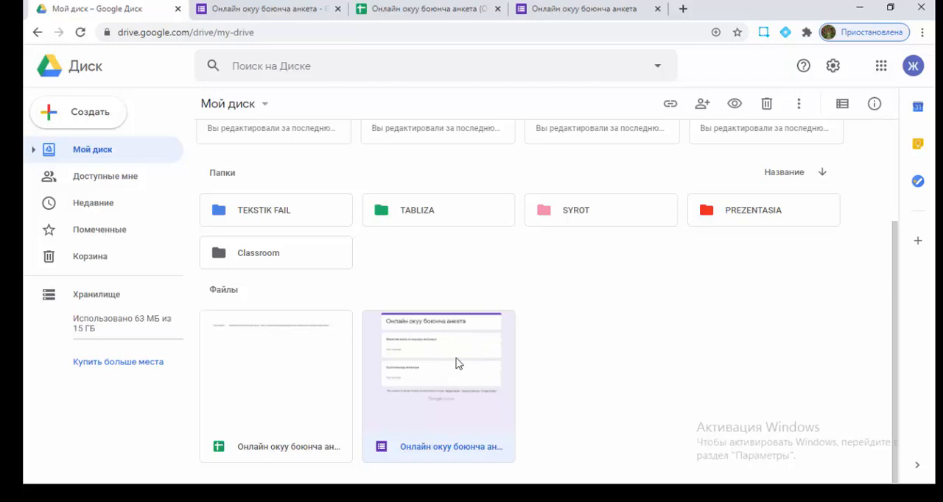
left_click(280, 10)
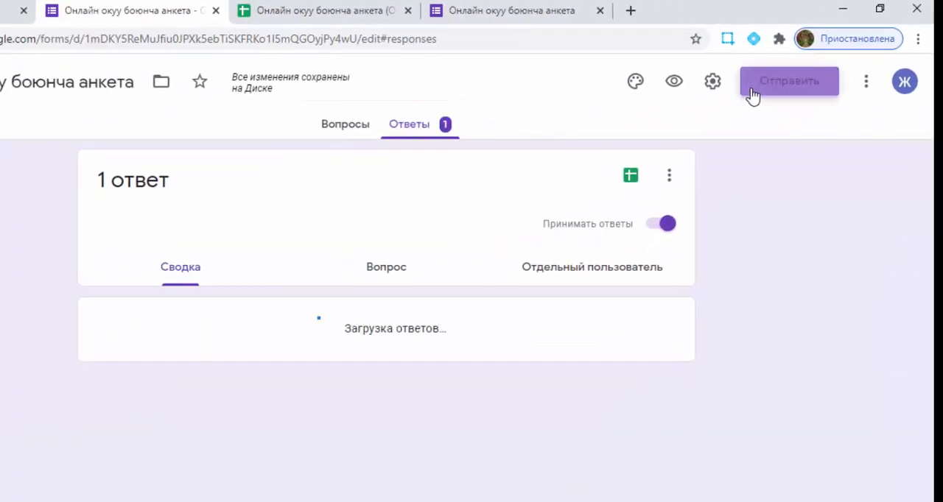
Step: Copy the form's sharing link as a short URL, leaving the collection of email addresses off
left_click(701, 116)
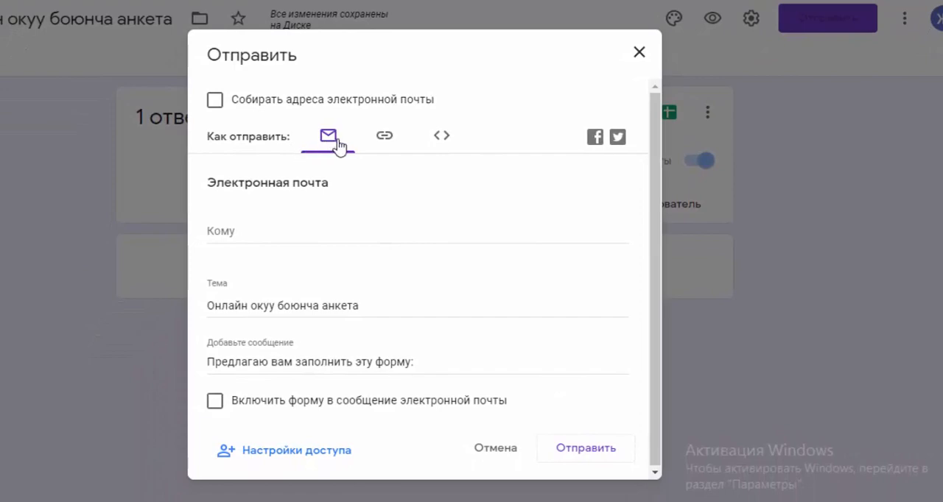
left_click(391, 193)
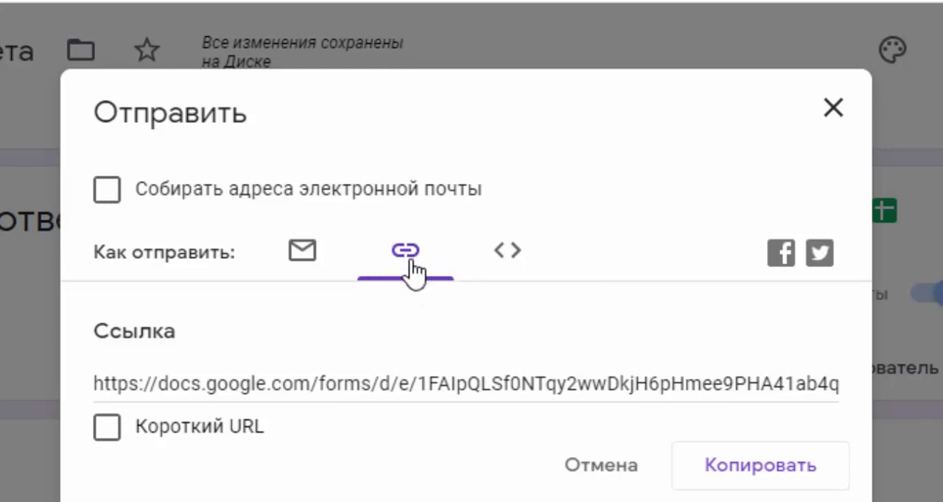
left_click(120, 204)
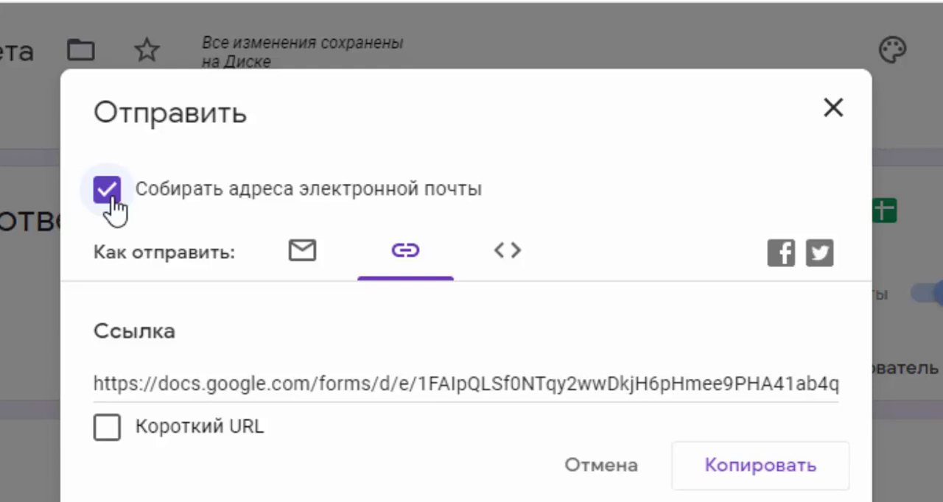
left_click(109, 193)
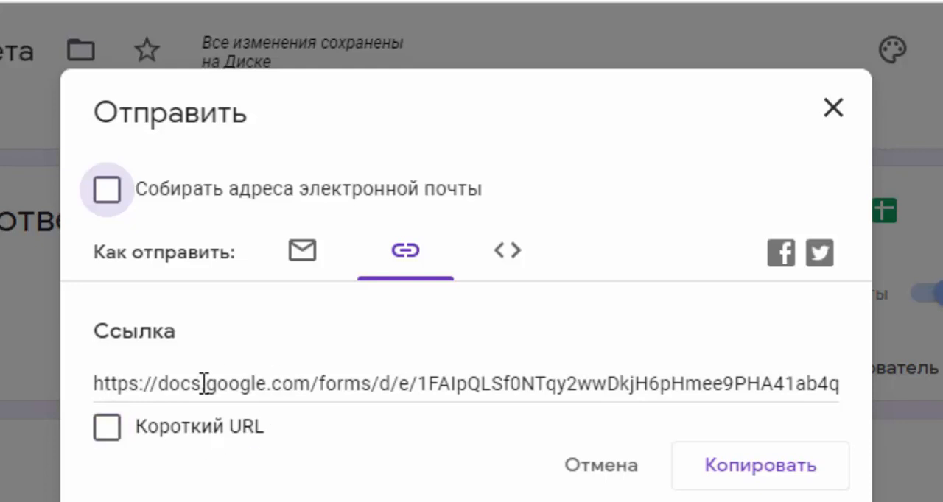
left_click(110, 433)
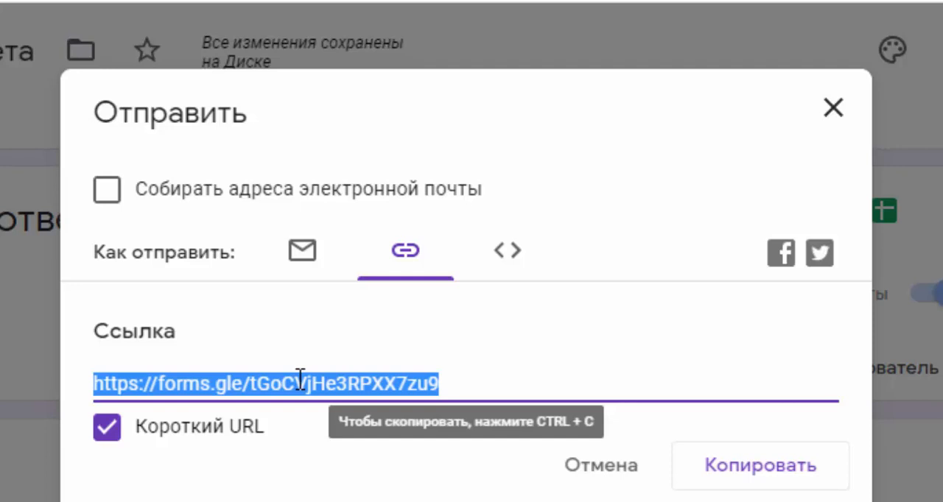
left_click(763, 471)
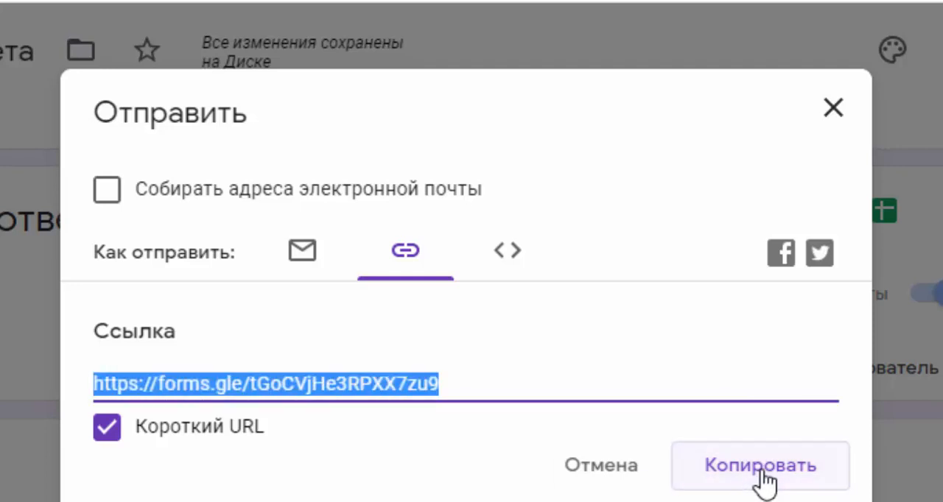
left_click(832, 109)
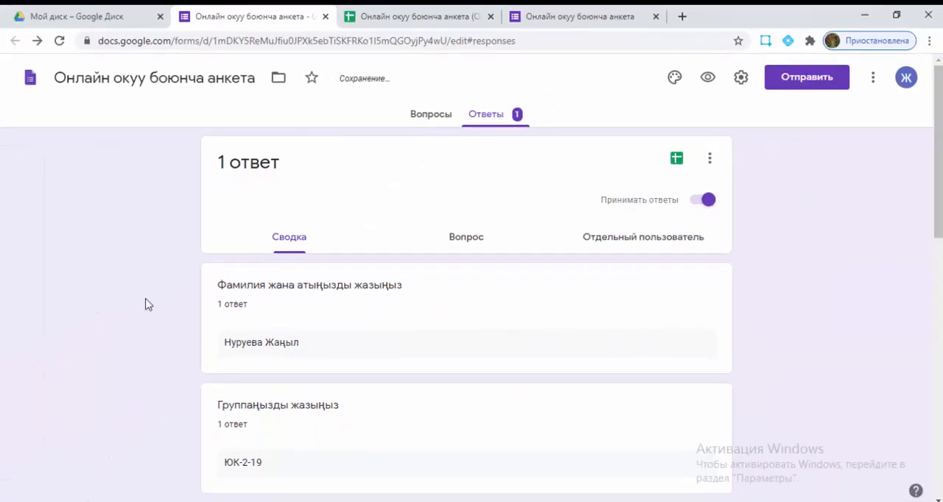
Step: Switch to WhatsApp Web, send the short form link in the "Фото" chat and open the sent link
left_click(682, 16)
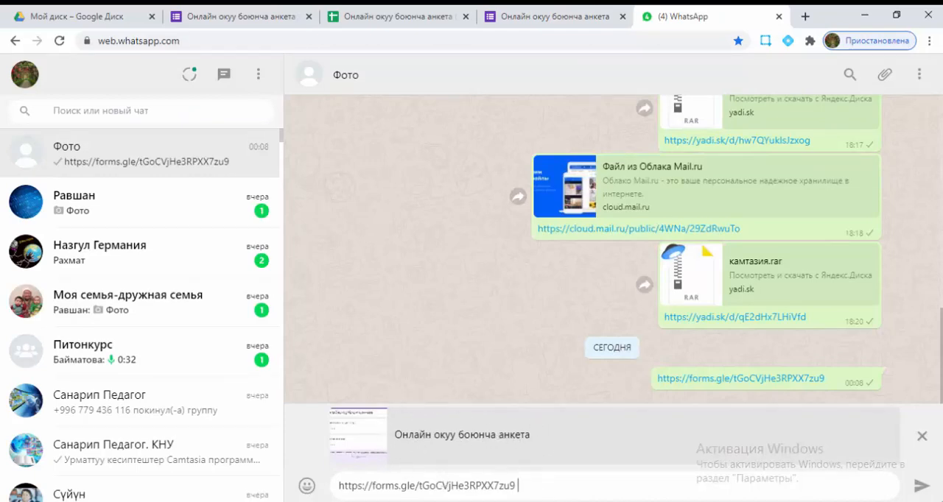
key("Return")
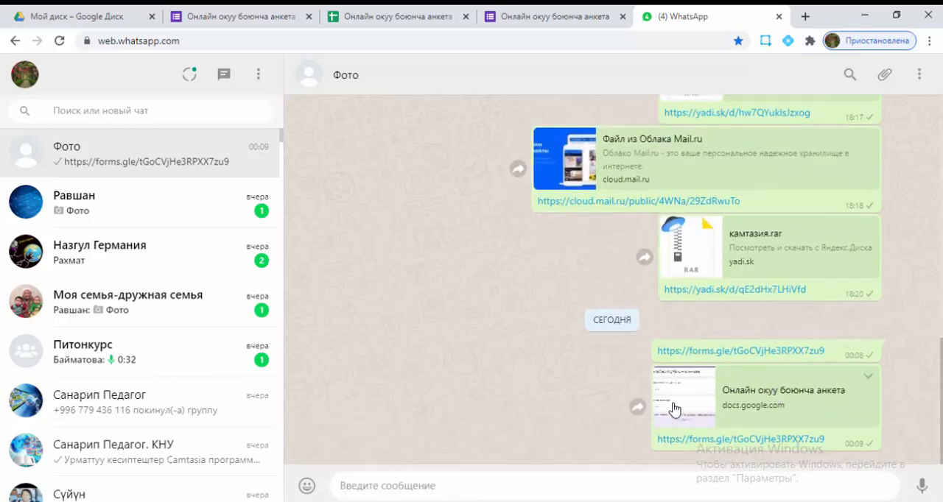
left_click(726, 445)
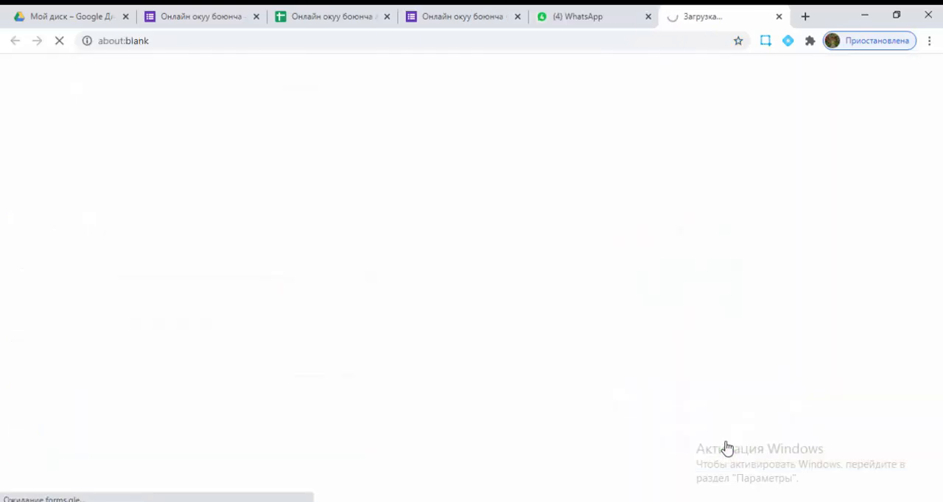